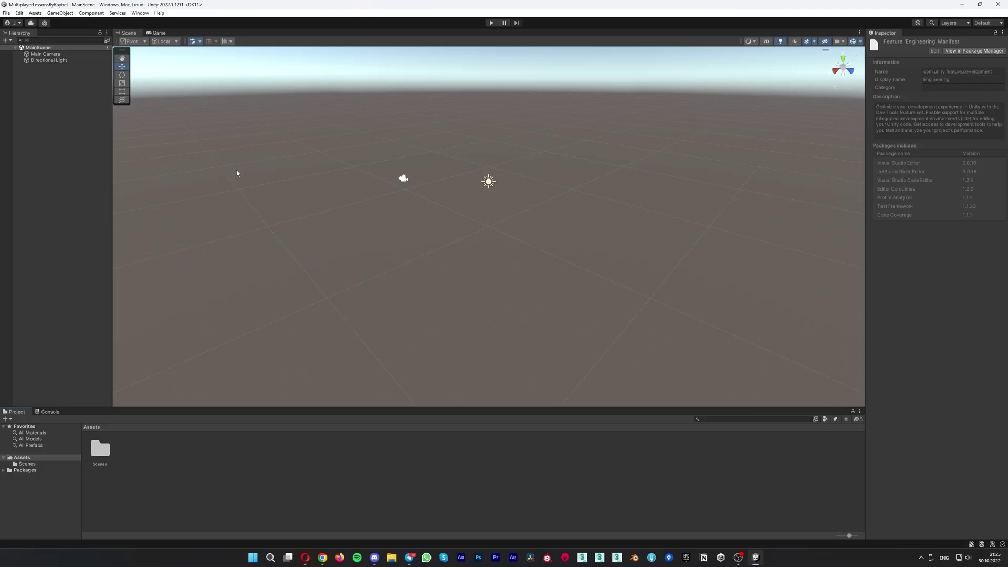
Open the Package Manager and list the Unity Registry packages
{"action": "left_click", "coordinate": [137, 14]}
{"action": "left_click", "coordinate": [164, 122]}
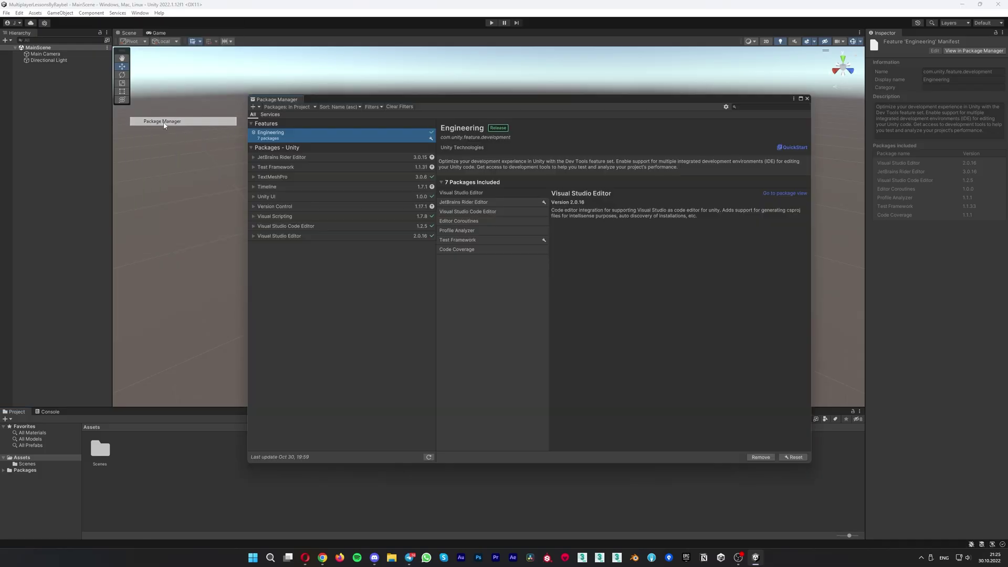
{"action": "left_click", "coordinate": [298, 107]}
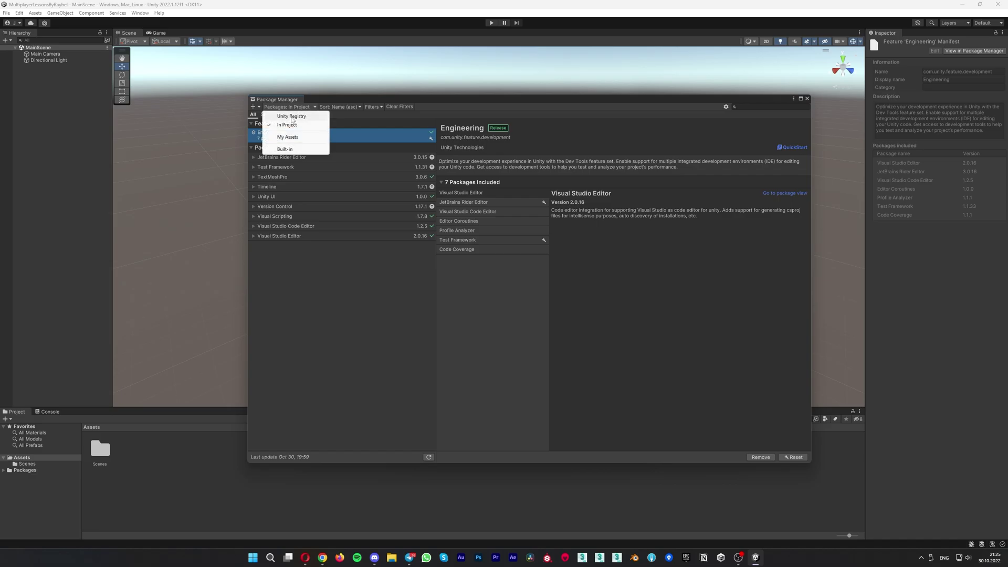
{"action": "left_click", "coordinate": [300, 117]}
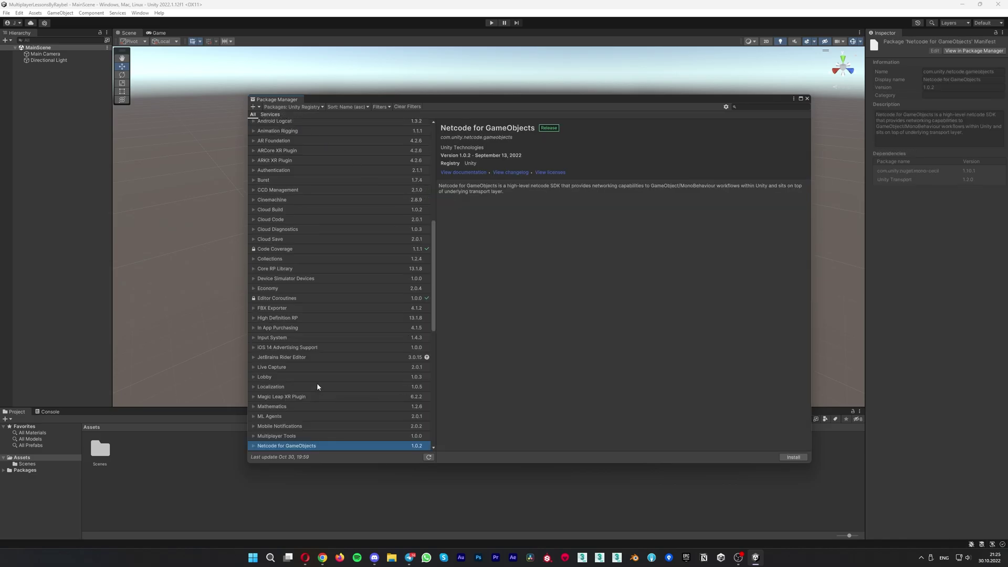
Install Netcode for GameObjects 1.0.2 from the Unity Registry list
{"action": "scroll", "coordinate": [294, 368], "scroll_direction": "down", "scroll_amount": 4}
{"action": "scroll", "coordinate": [269, 343], "scroll_direction": "down", "scroll_amount": 1}
{"action": "left_click", "coordinate": [801, 458]}
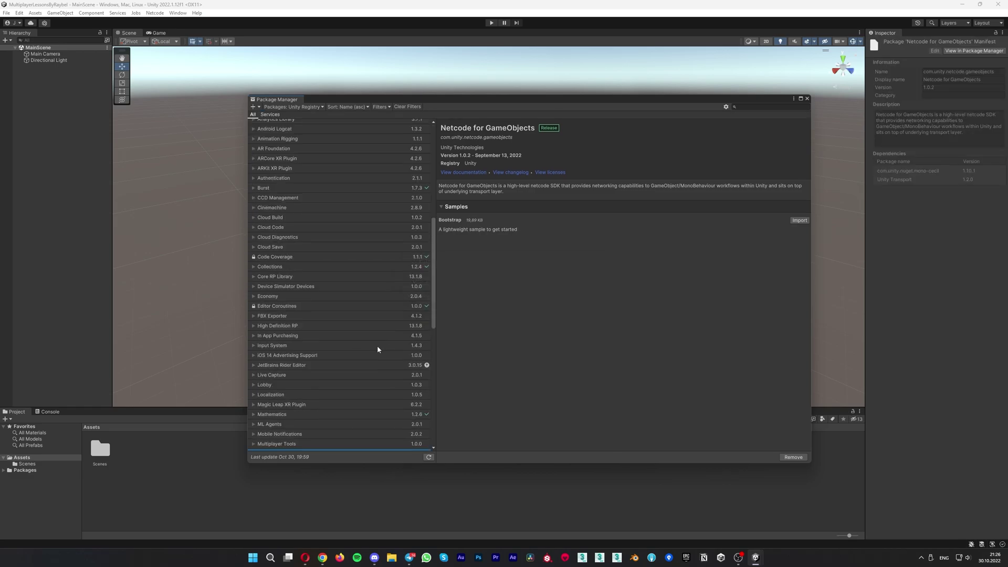
{"action": "scroll", "coordinate": [370, 342], "scroll_direction": "down", "scroll_amount": 2}
{"action": "left_click", "coordinate": [254, 107]}
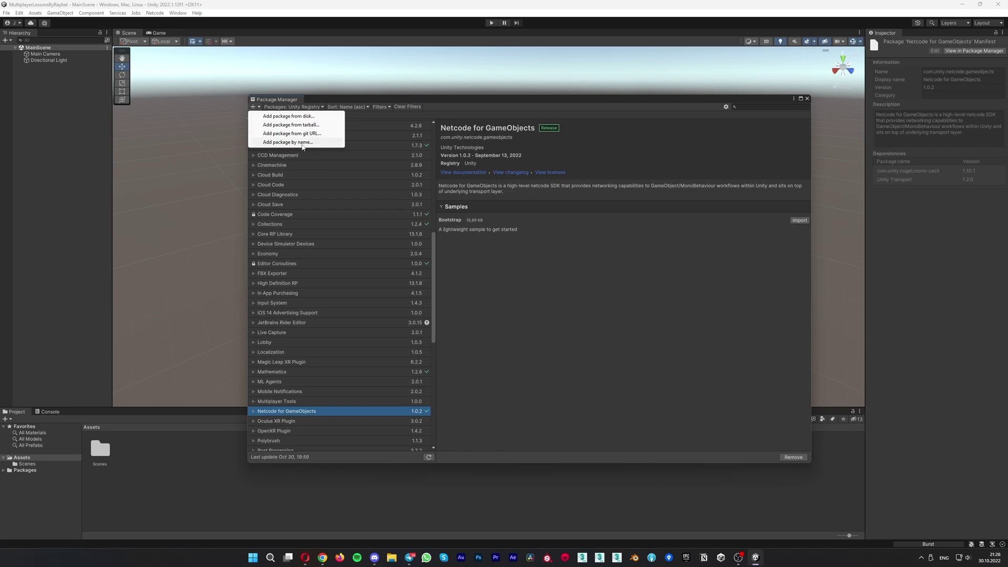
Add the package com.unity.netcode.gameobjects by name and close the Package Manager
{"action": "left_click", "coordinate": [302, 142]}
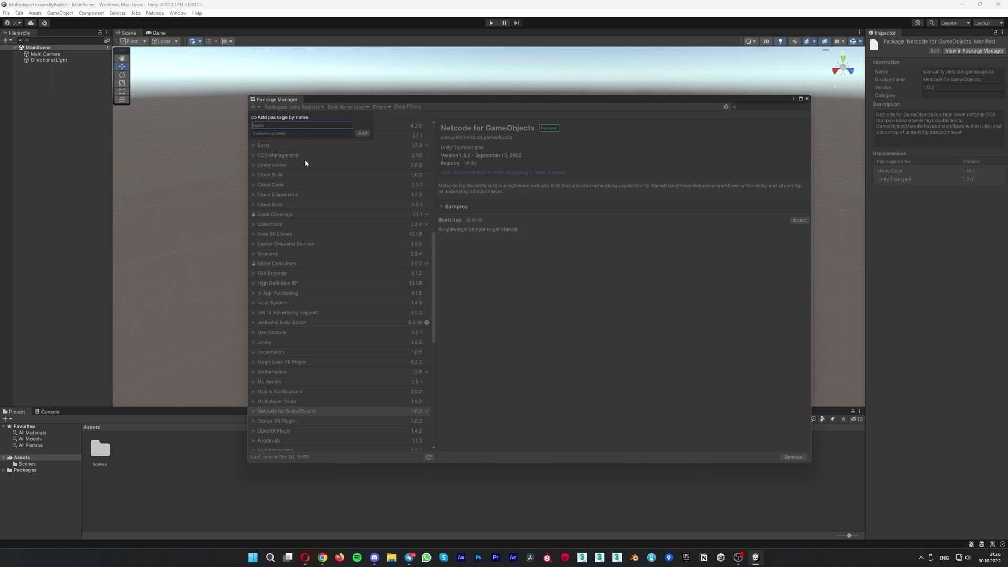
{"action": "key", "text": "Escape"}
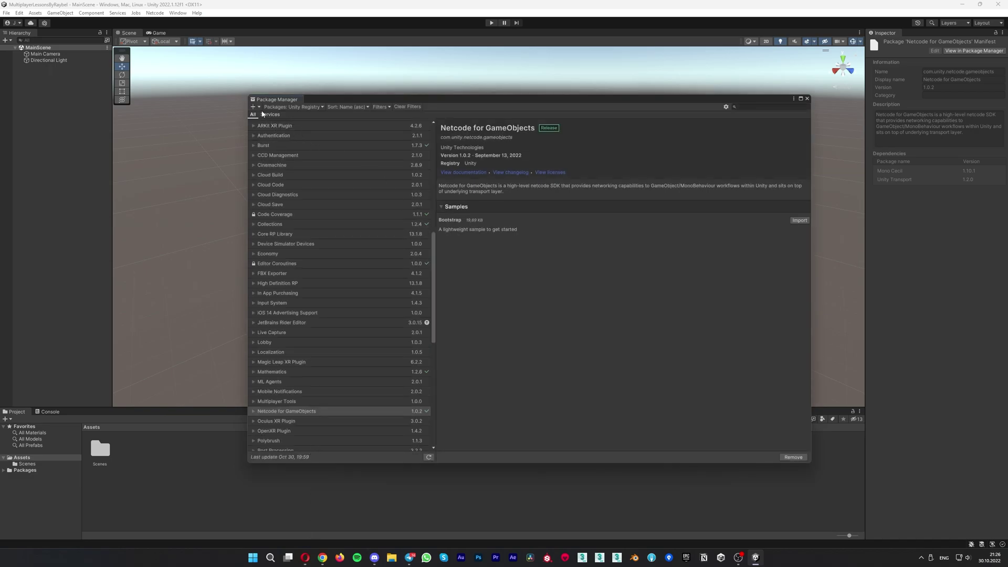
{"action": "left_click", "coordinate": [255, 107]}
{"action": "left_click", "coordinate": [284, 142]}
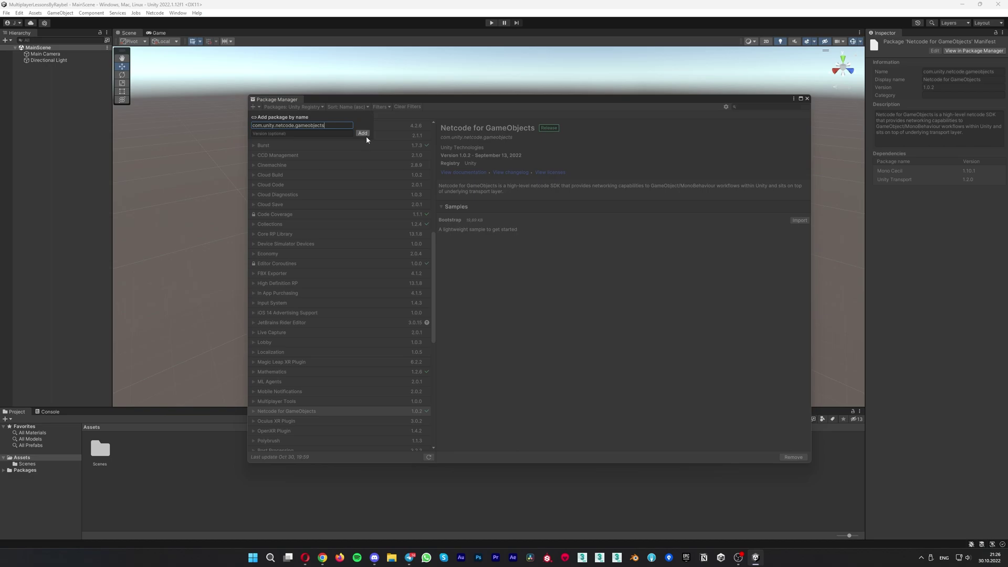
{"action": "left_click", "coordinate": [807, 98]}
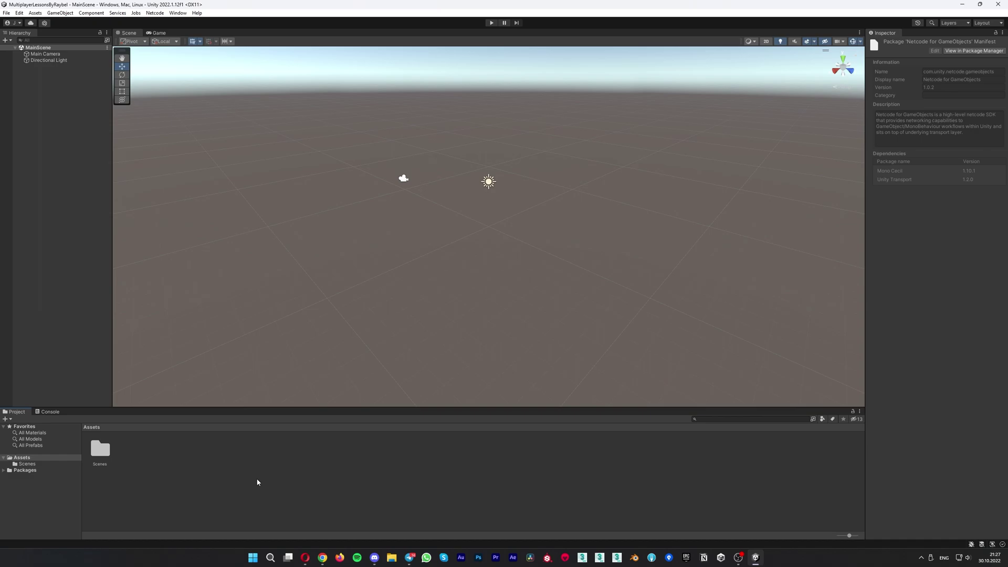
Create an empty scene object named NetworkManager
{"action": "right_click", "coordinate": [52, 85]}
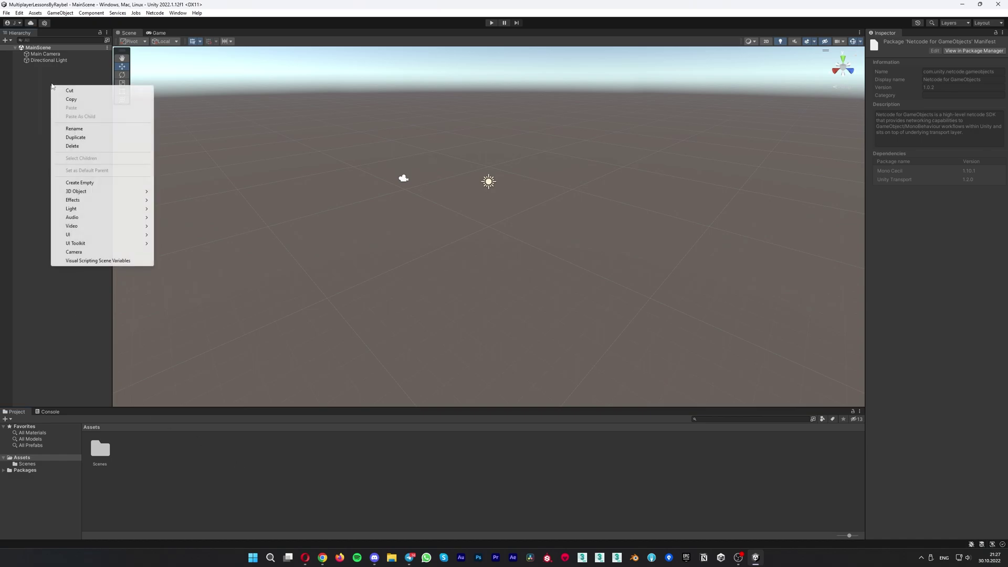
{"action": "left_click", "coordinate": [81, 185]}
{"action": "type", "text": "N"}
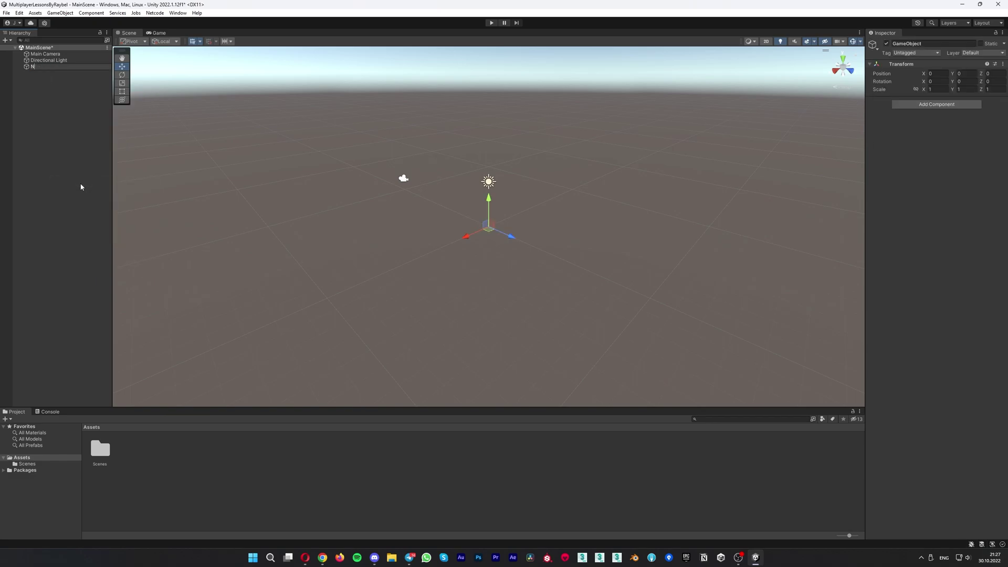
{"action": "type", "text": "etworkManager"}
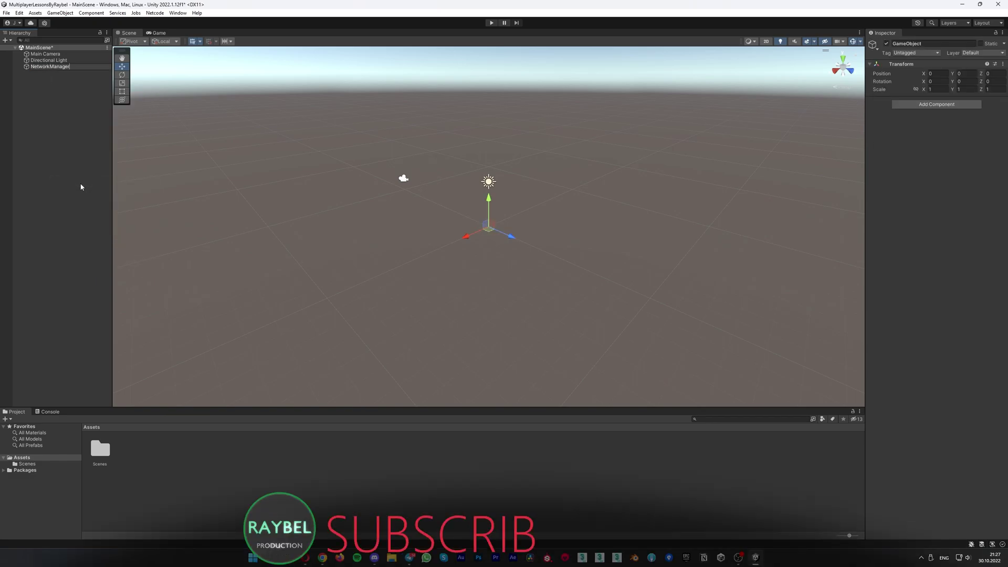
{"action": "key", "text": "Return"}
Add the NetworkManager component to it and widen the Inspector panel
{"action": "left_click", "coordinate": [936, 104]}
{"action": "type", "text": "Netw"}
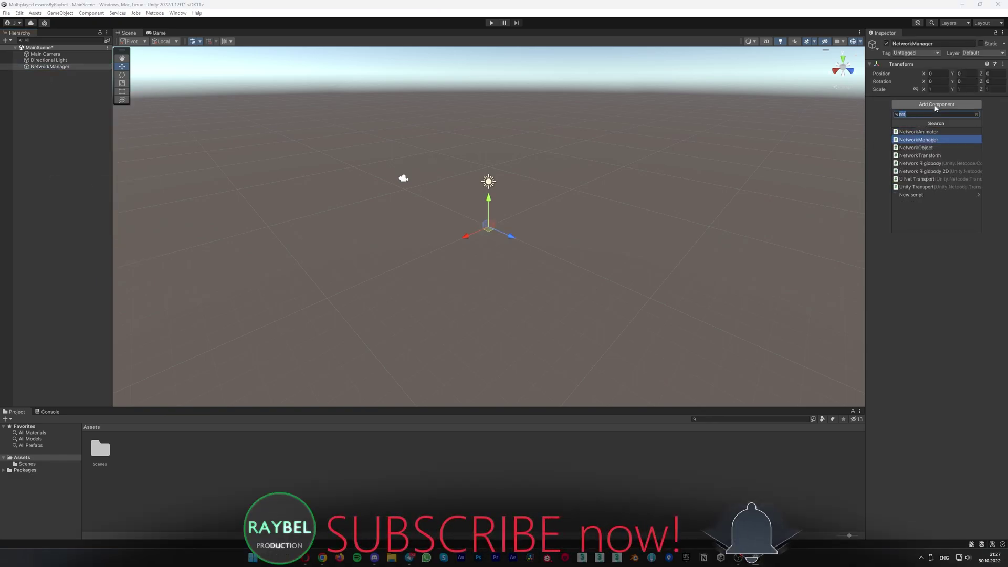
{"action": "left_click", "coordinate": [919, 140]}
{"action": "left_click_drag", "start_coordinate": [865, 154], "coordinate": [769, 176]}
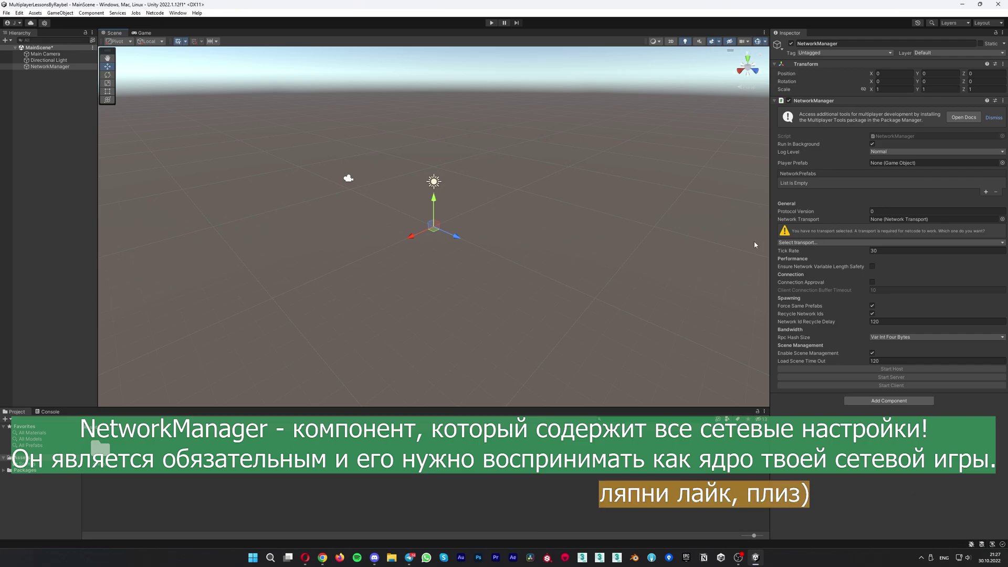
Capture a screenshot of the NetworkManager Inspector and copy it
{"action": "key", "text": "Print"}
{"action": "left_click_drag", "start_coordinate": [757, 28], "coordinate": [880, 368]}
{"action": "left_click_drag", "start_coordinate": [815, 515], "coordinate": [1007, 566]}
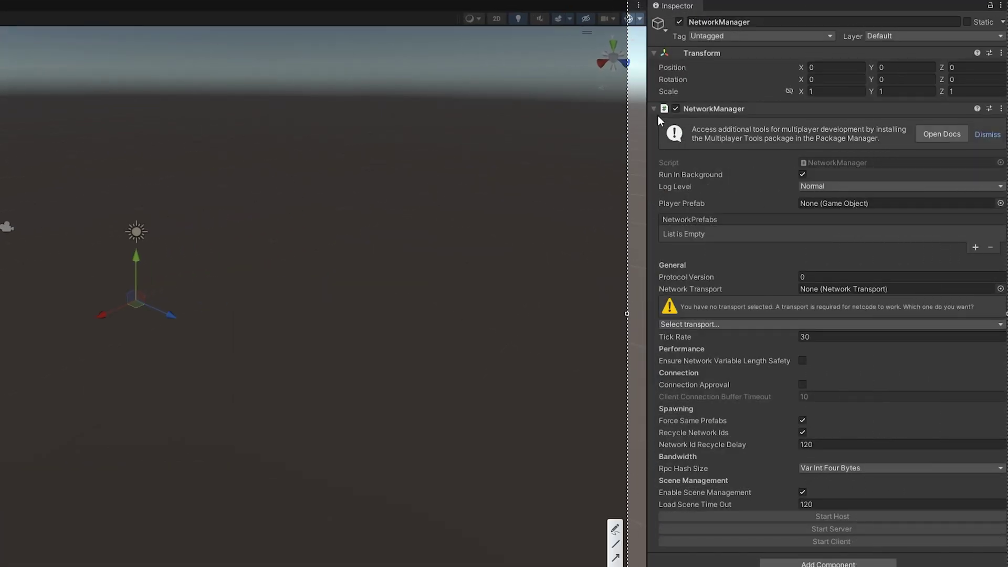
{"action": "left_click_drag", "start_coordinate": [658, 117], "coordinate": [1004, 155]}
{"action": "key", "text": "ctrl+c"}
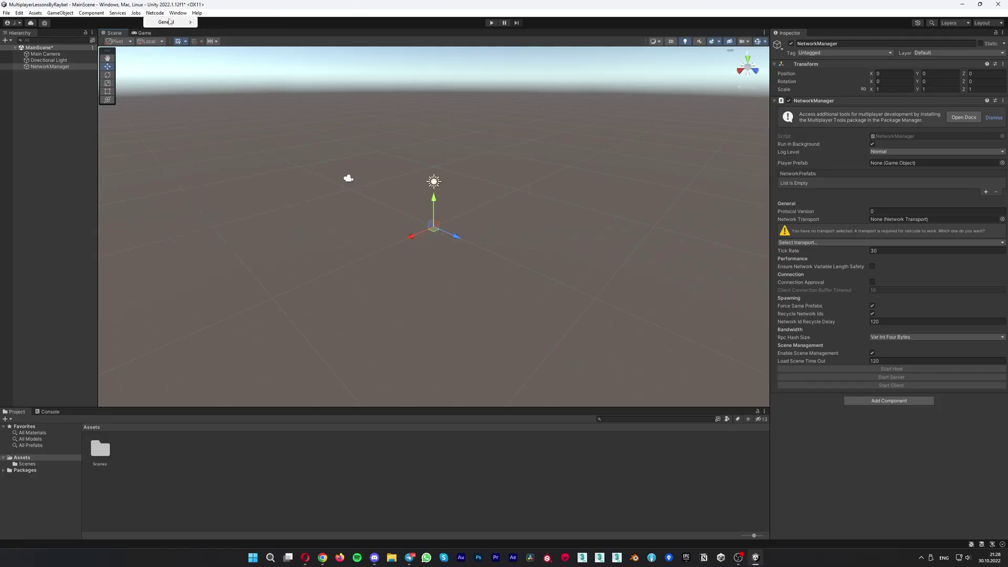
Install the Multiplayer Tools 1.0.0 package and reselect NetworkManager in the Hierarchy
{"action": "left_click", "coordinate": [178, 13]}
{"action": "left_click", "coordinate": [200, 120]}
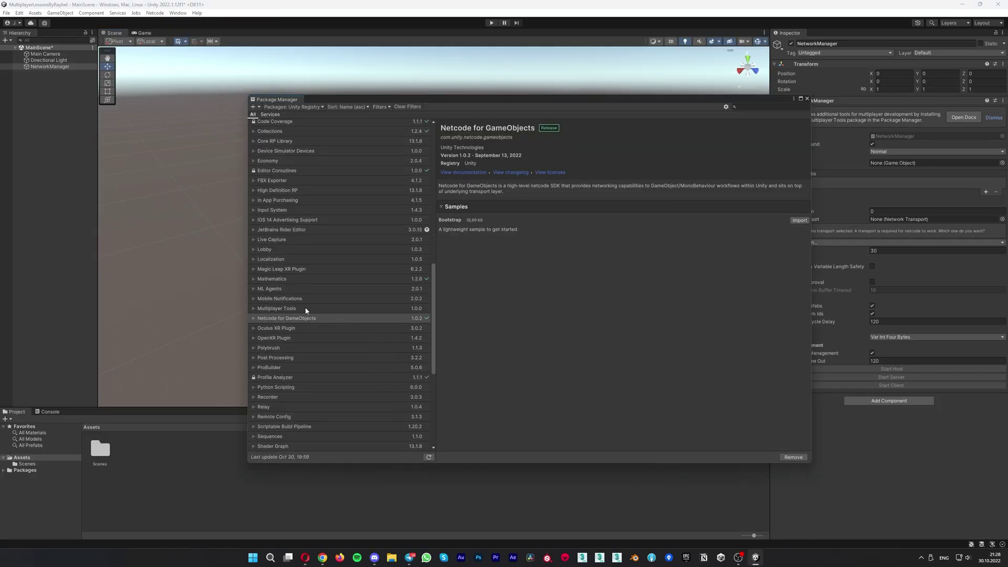
{"action": "left_click", "coordinate": [277, 310]}
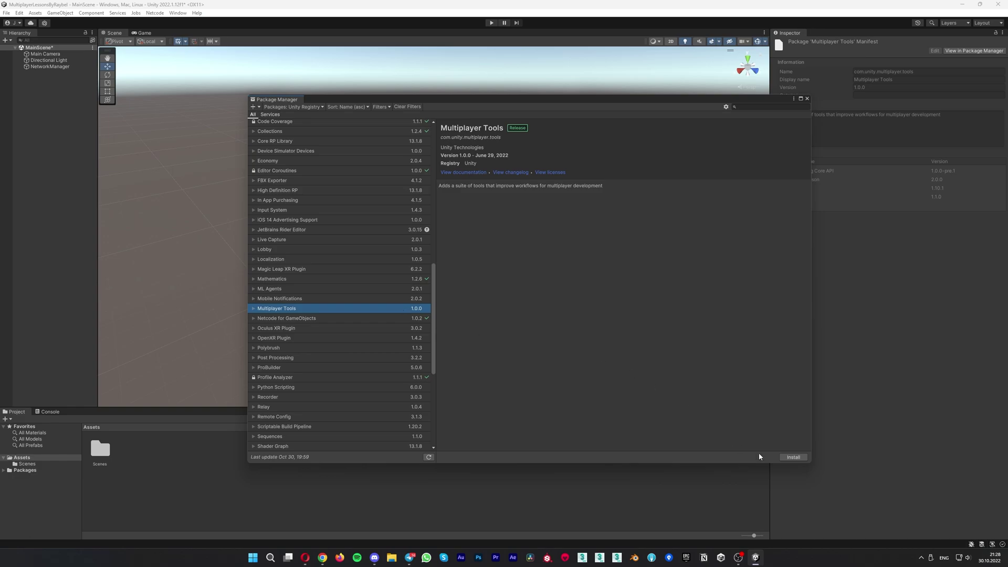
{"action": "left_click", "coordinate": [796, 458]}
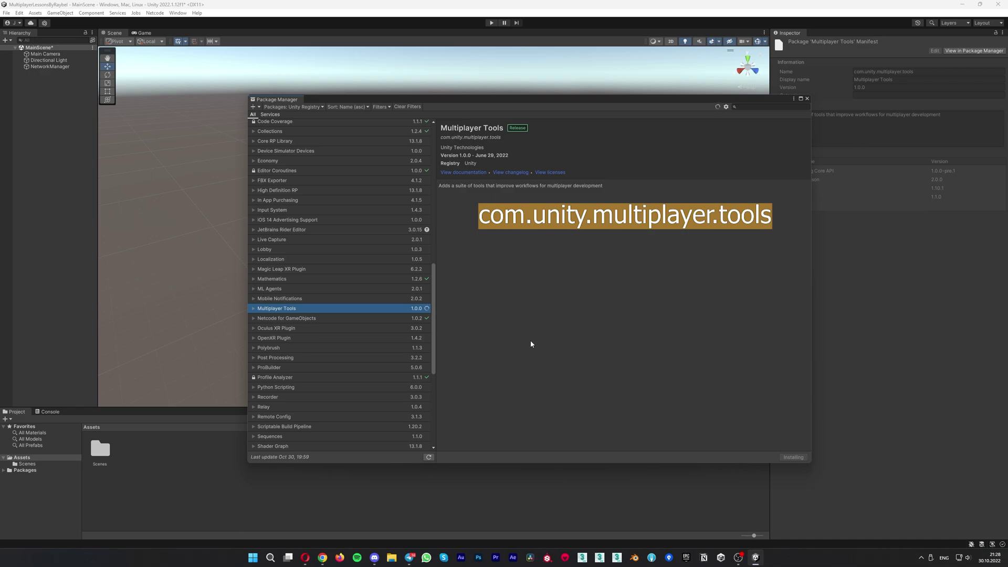
{"action": "left_click", "coordinate": [807, 98]}
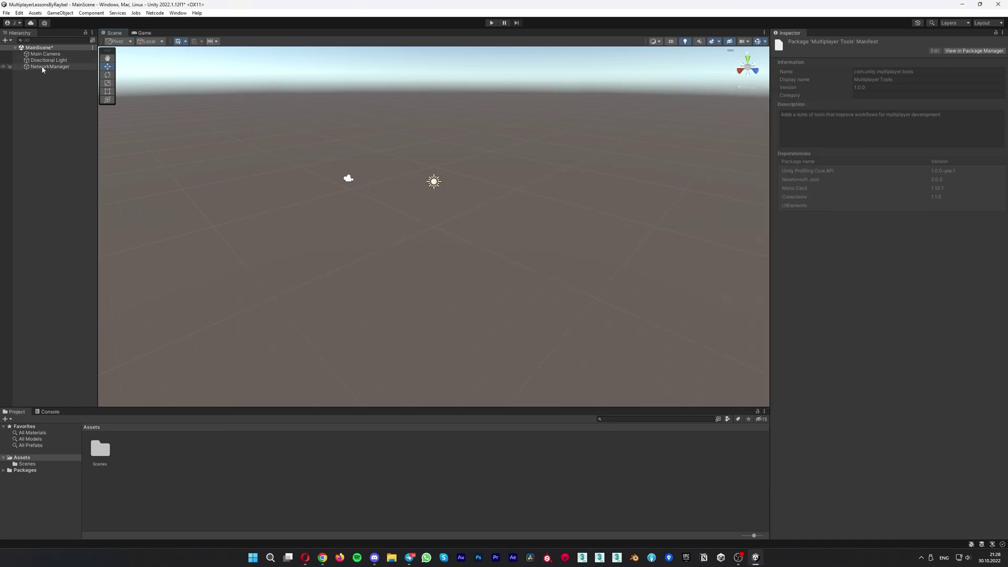
{"action": "left_click", "coordinate": [43, 67]}
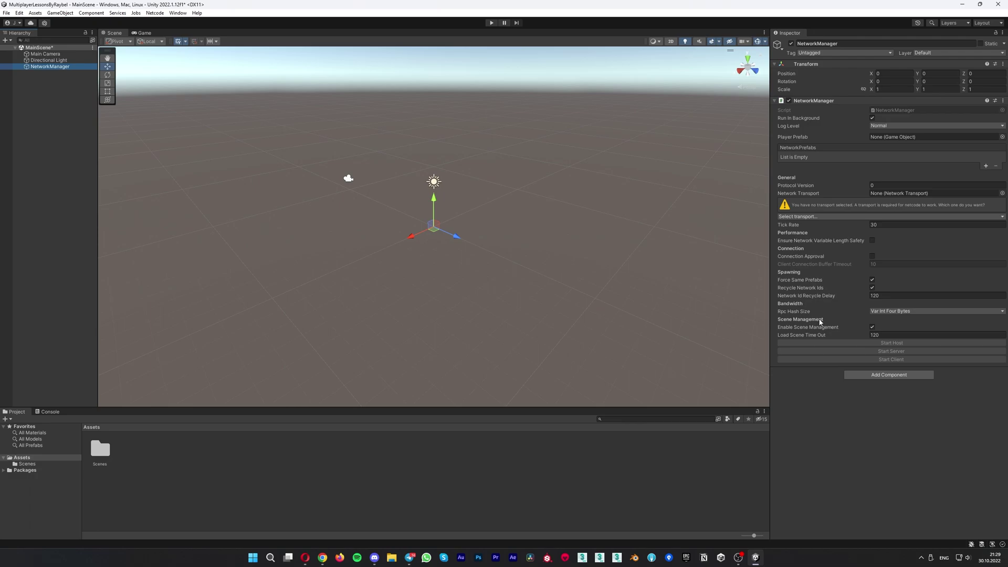
Annotate a screen capture of the Inspector and set the network Log Level to Developer
{"action": "key", "text": "Print"}
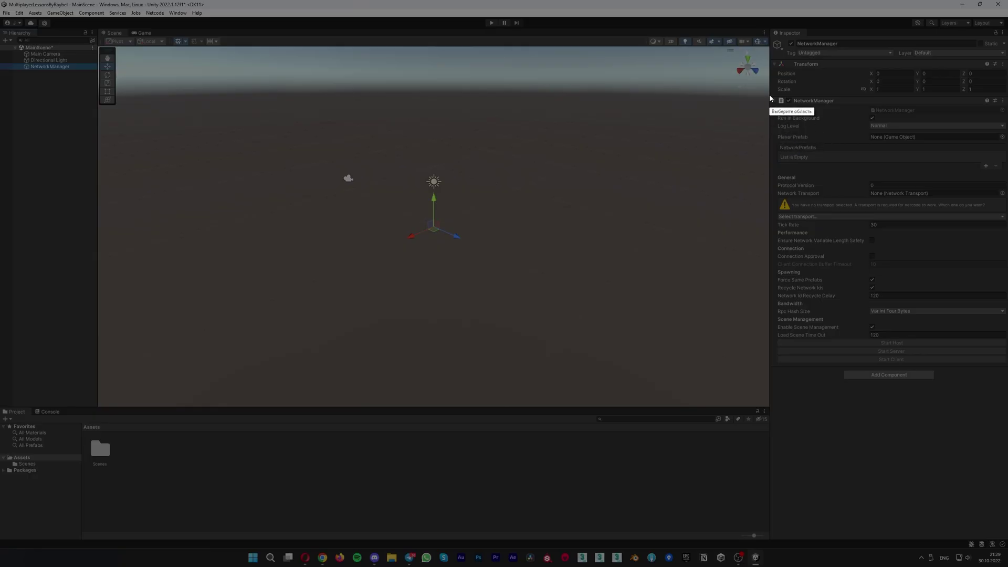
{"action": "left_click_drag", "start_coordinate": [769, 95], "coordinate": [1006, 395]}
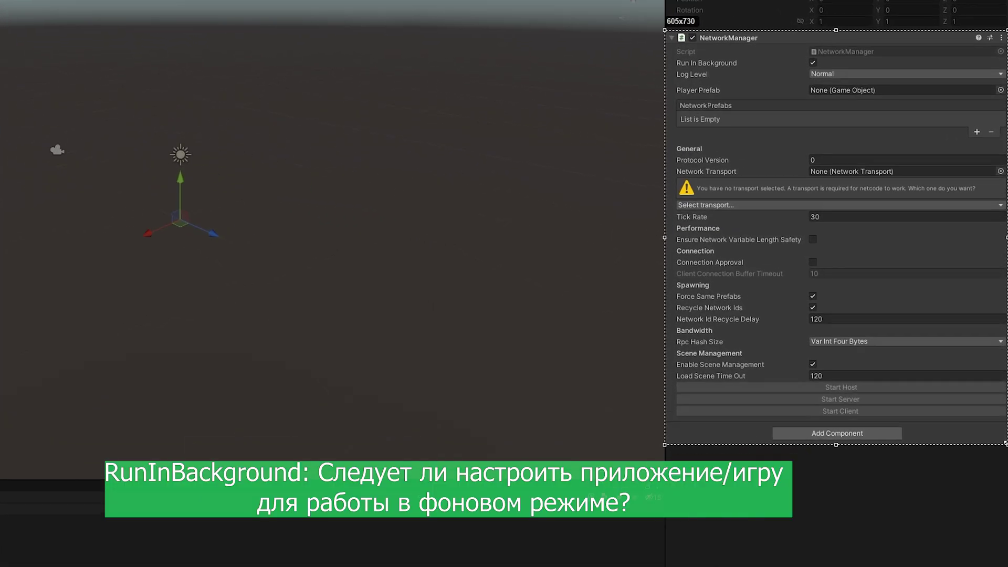
{"action": "left_click", "coordinate": [641, 385]}
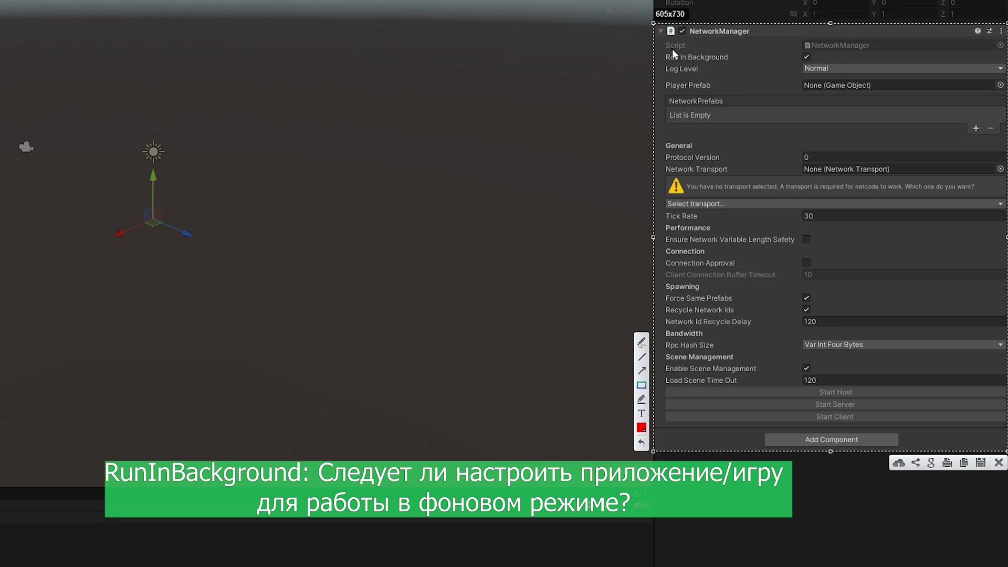
{"action": "mouse_move", "coordinate": [663, 50]}
{"action": "left_mouse_down"}
{"action": "mouse_move", "coordinate": [690, 61]}
{"action": "mouse_move", "coordinate": [820, 65]}
{"action": "left_mouse_up"}
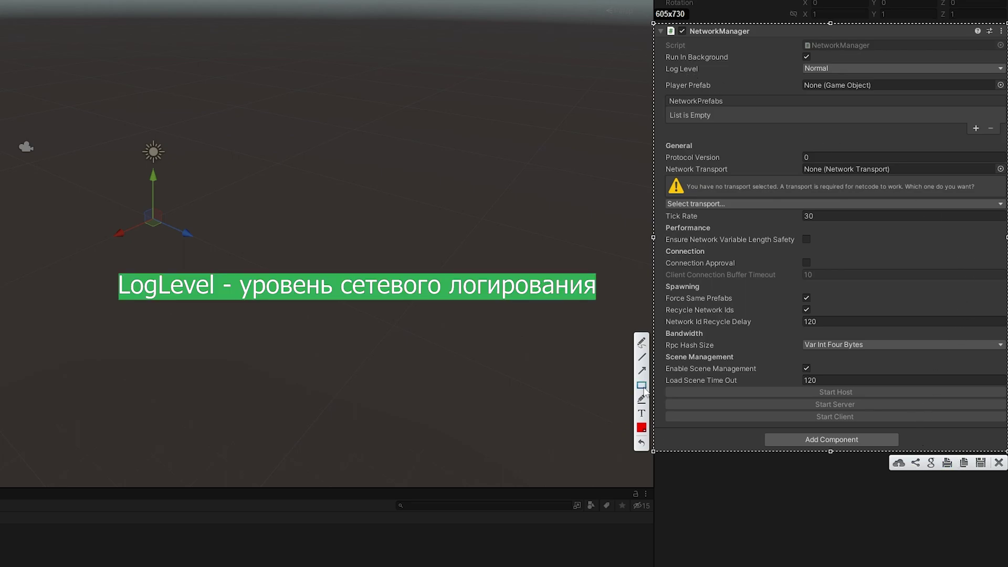
{"action": "left_click_drag", "start_coordinate": [661, 64], "coordinate": [1005, 77]}
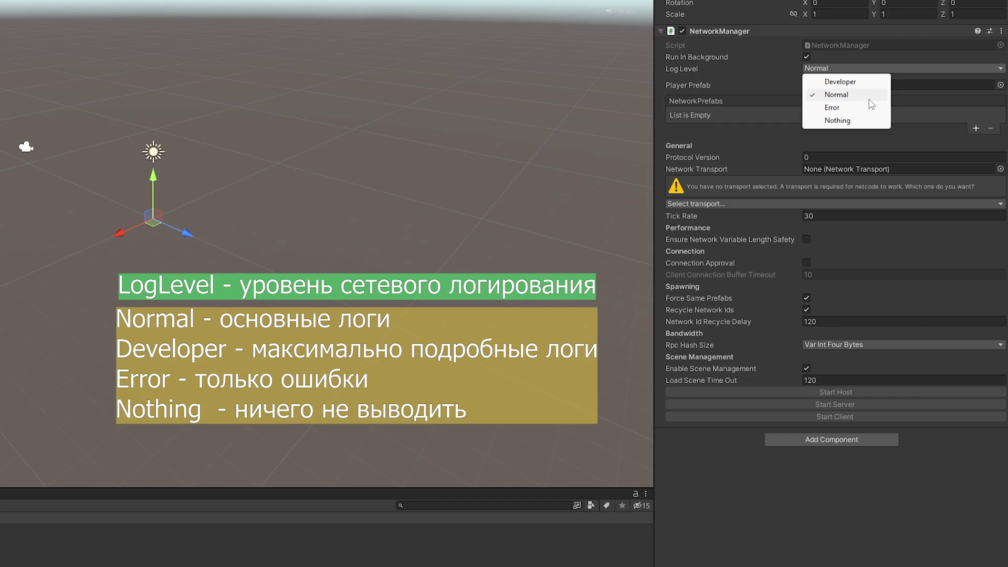
{"action": "left_click", "coordinate": [844, 83]}
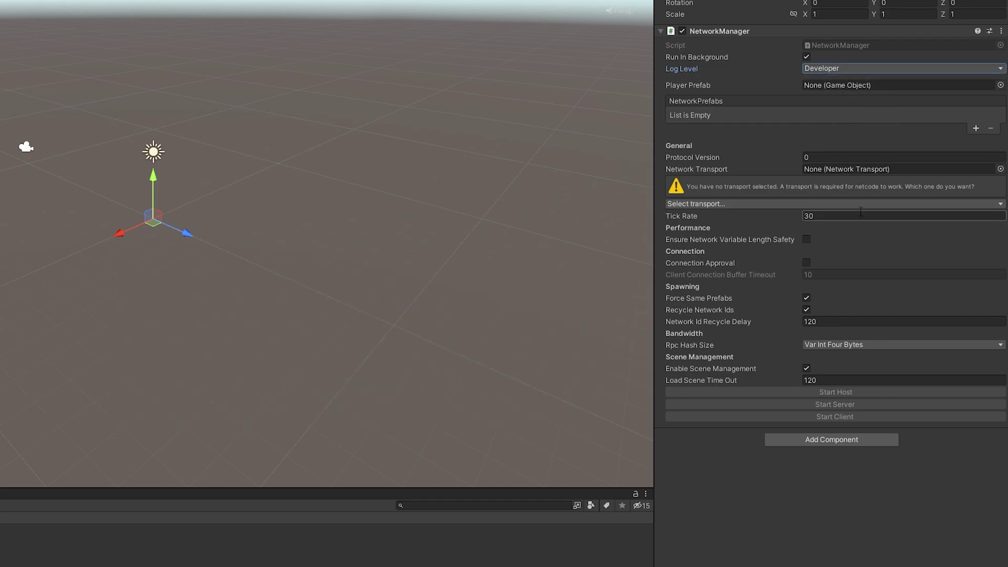
Outline the Player Prefab field with a red rectangle, undoing and redrawing it once
{"action": "key", "text": "Print"}
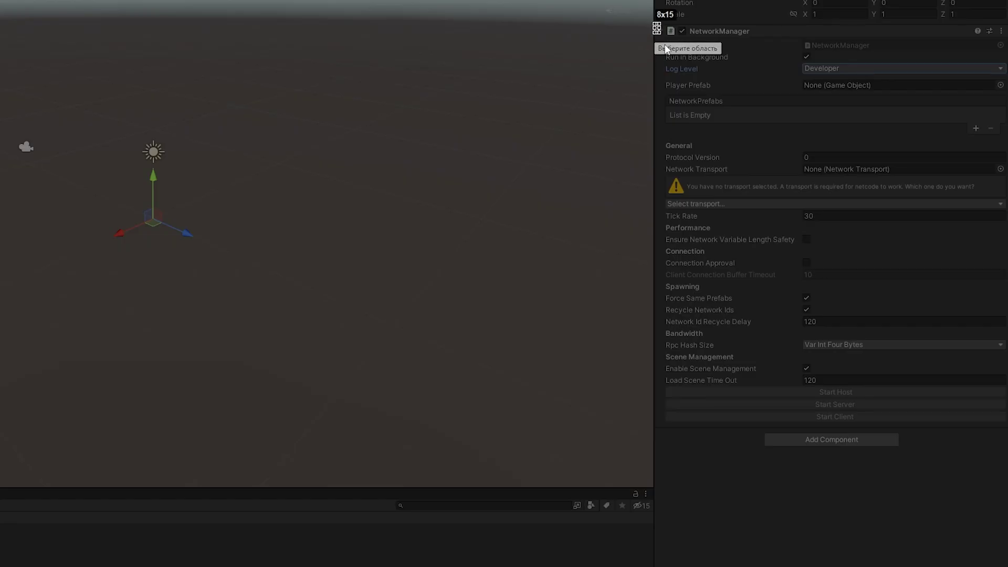
{"action": "left_click_drag", "start_coordinate": [655, 24], "coordinate": [1007, 446]}
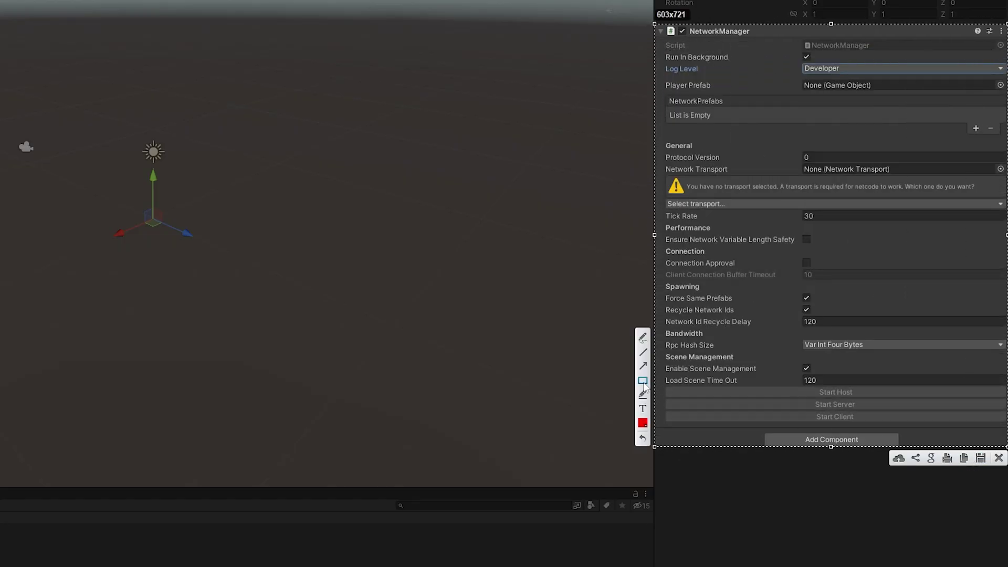
{"action": "left_click", "coordinate": [642, 380]}
{"action": "left_click_drag", "start_coordinate": [673, 81], "coordinate": [952, 100]}
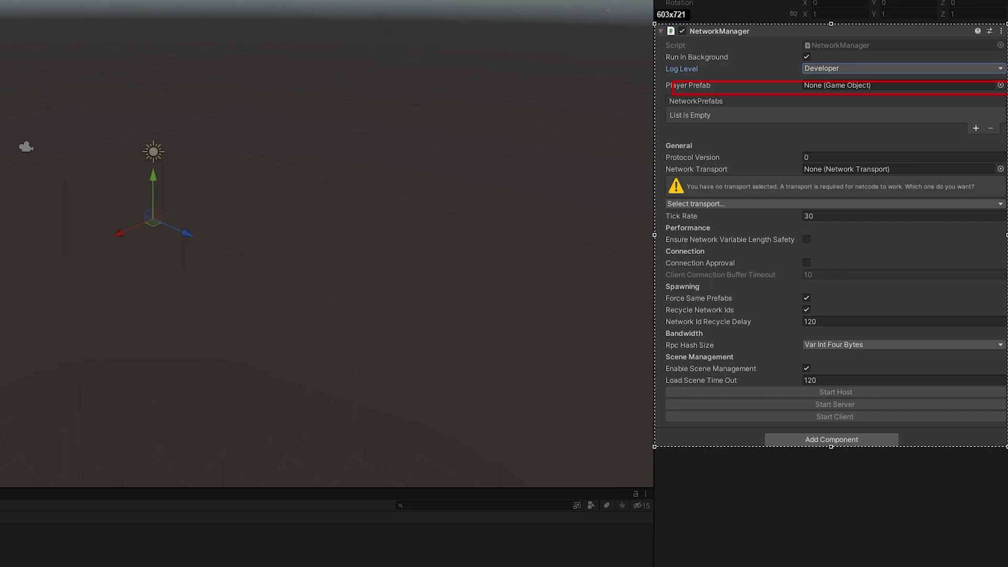
{"action": "key", "text": "ctrl+z"}
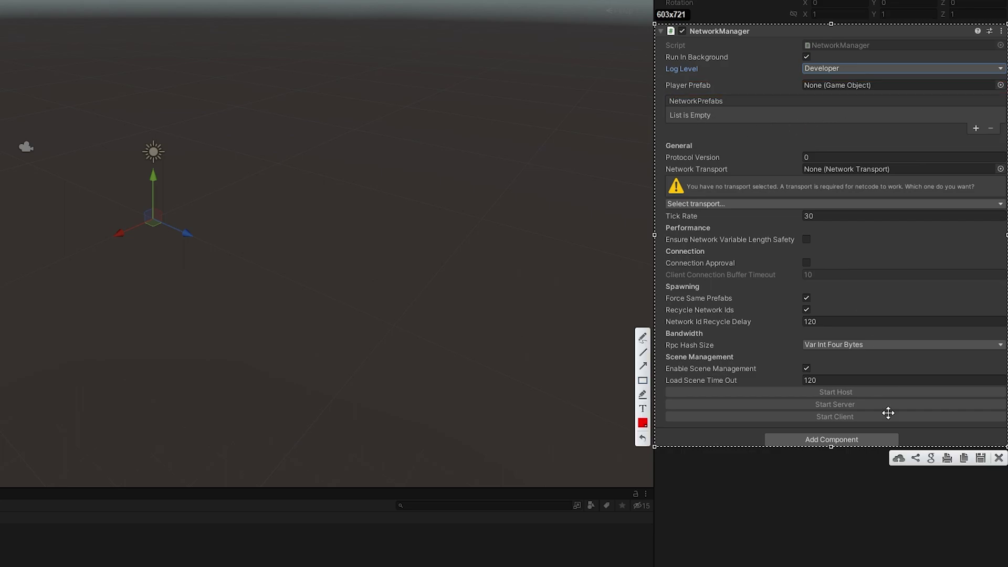
{"action": "left_click", "coordinate": [642, 380]}
{"action": "left_click_drag", "start_coordinate": [657, 75], "coordinate": [1006, 97]}
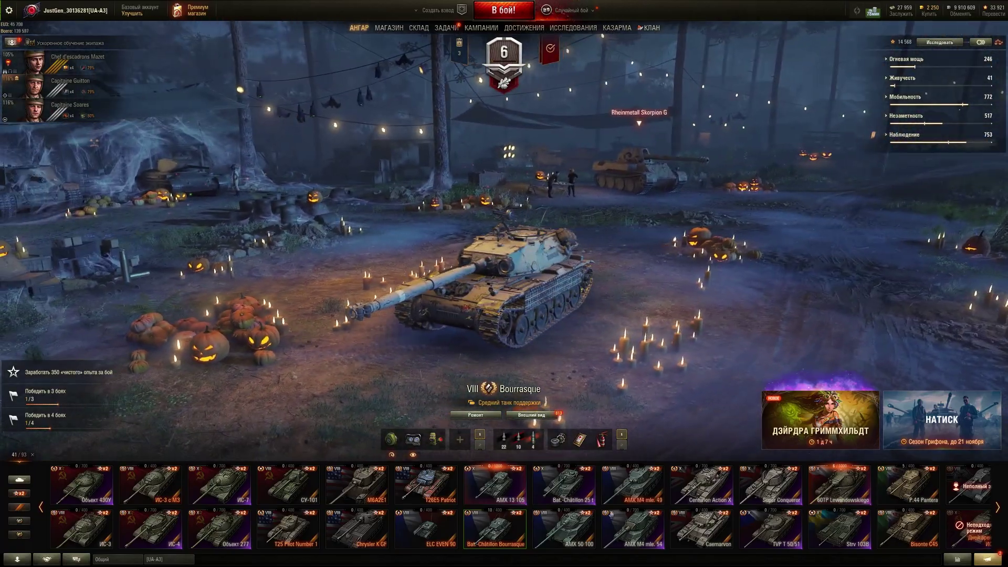
Cycle the World of Tanks garage through B-C 25 t, 60TP and Centurion Action X
{"action": "left_click", "coordinate": [563, 483]}
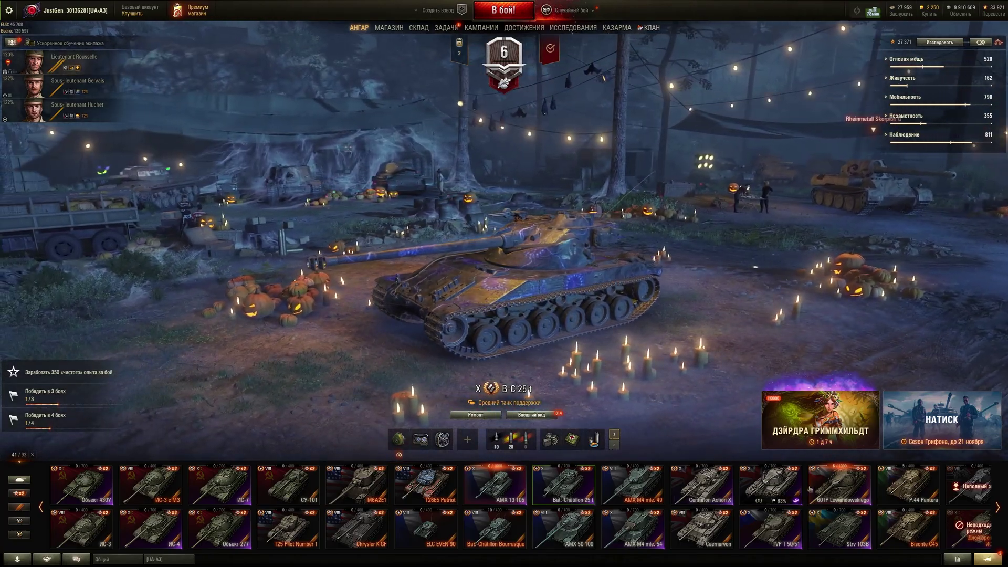
{"action": "left_click", "coordinate": [811, 490]}
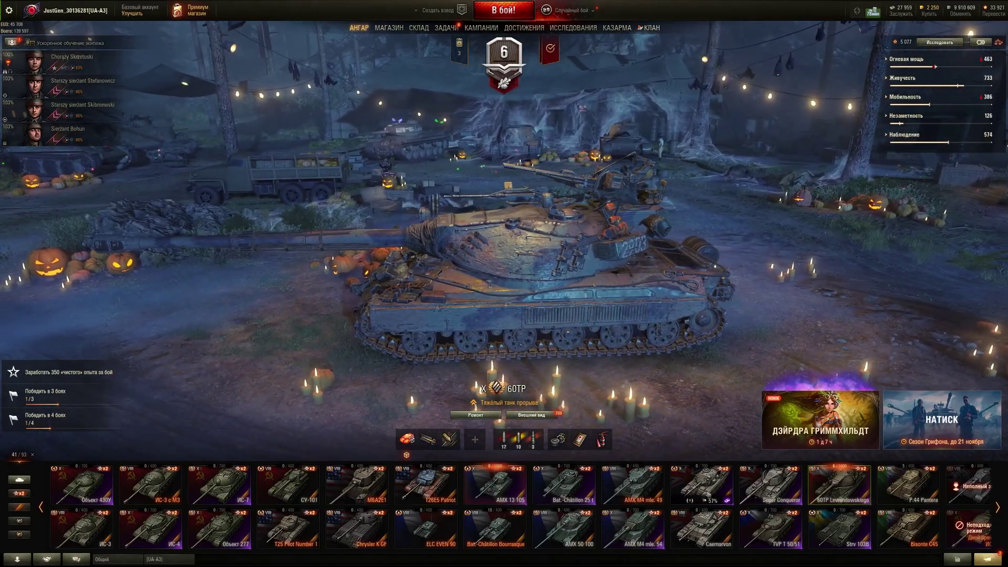
{"action": "left_click", "coordinate": [708, 493]}
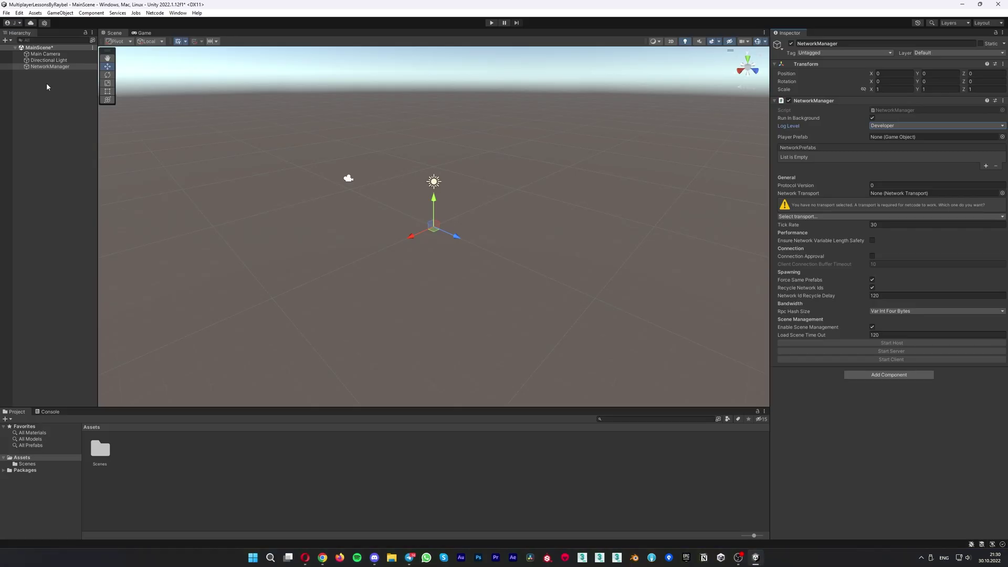
Add a 3D plane named Ground and scale it up to 2.6971
{"action": "right_click", "coordinate": [48, 75]}
{"action": "mouse_move", "coordinate": [79, 187]}
{"action": "left_click", "coordinate": [183, 227]}
{"action": "type", "text": "Ground"}
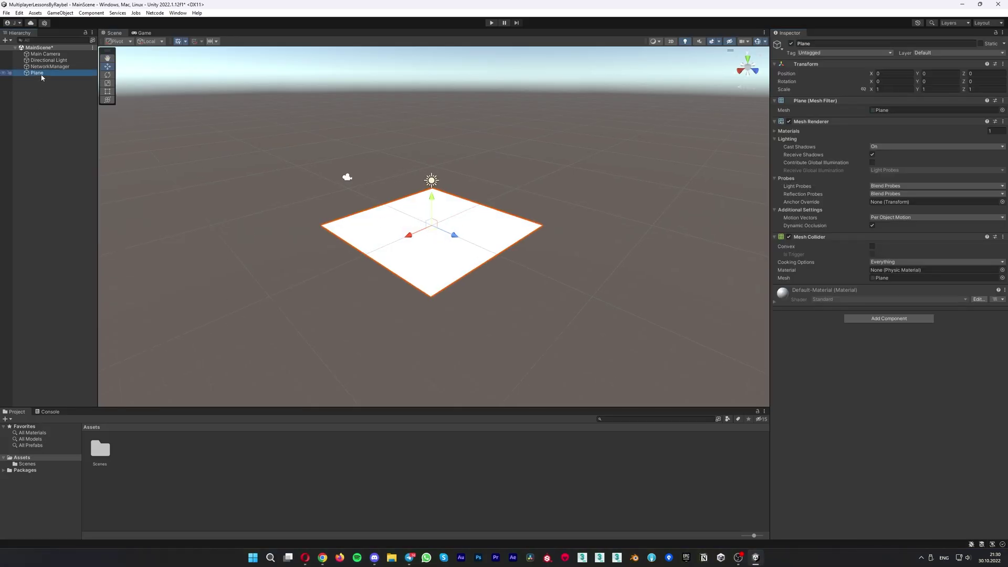
{"action": "key", "text": "Return"}
{"action": "left_click", "coordinate": [107, 83]}
{"action": "scroll", "coordinate": [432, 250], "scroll_direction": "up", "scroll_amount": 5}
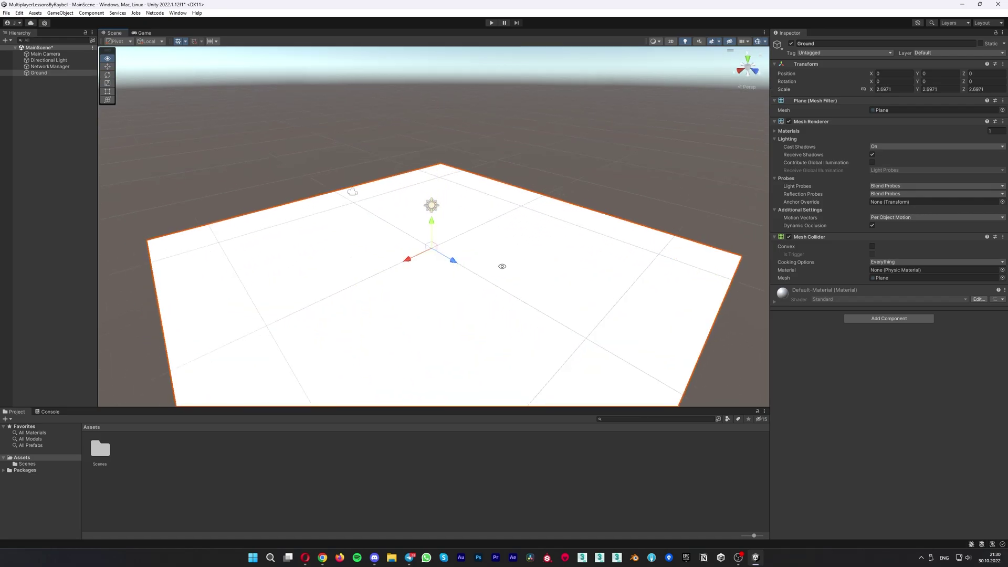
Create a New Material asset in the Project window
{"action": "right_click", "coordinate": [147, 450]}
{"action": "mouse_move", "coordinate": [157, 243]}
{"action": "left_click", "coordinate": [293, 353]}
Create a Materials folder and move the new material into it
{"action": "right_click", "coordinate": [275, 462]}
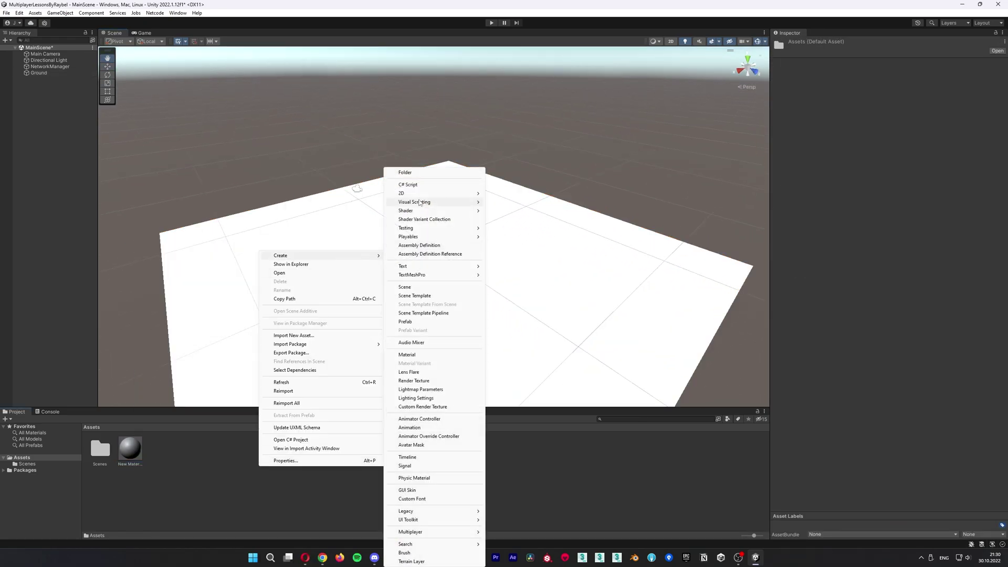
{"action": "left_click", "coordinate": [436, 182]}
{"action": "type", "text": "Materials"}
{"action": "key", "text": "Return"}
{"action": "left_click_drag", "start_coordinate": [160, 449], "coordinate": [100, 448]}
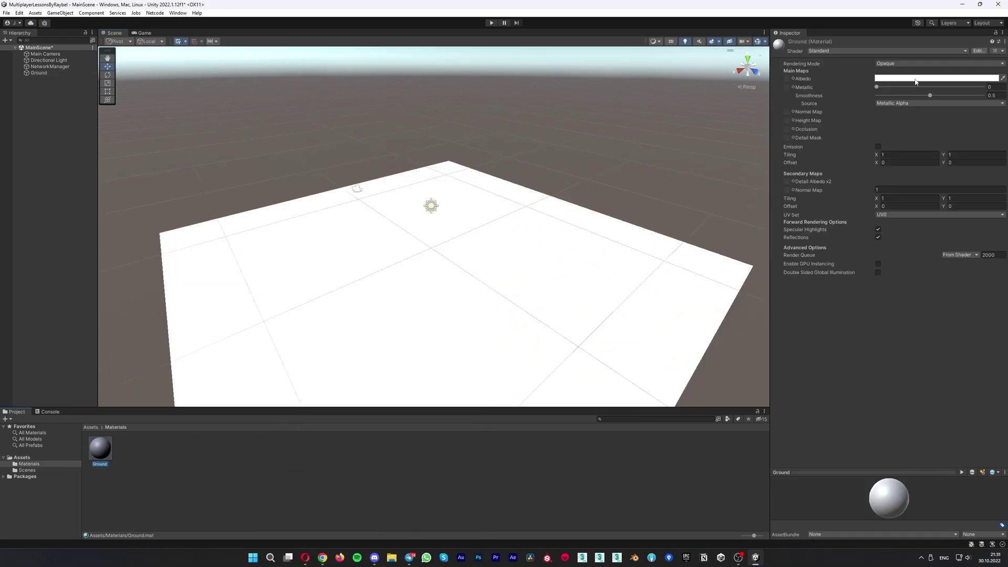
Darken the Ground material's base colour to dark grey and apply it to the Ground plane
{"action": "left_click", "coordinate": [924, 91]}
{"action": "left_click_drag", "start_coordinate": [958, 140], "coordinate": [961, 158]}
{"action": "left_click", "coordinate": [38, 72]}
{"action": "left_click", "coordinate": [96, 429]}
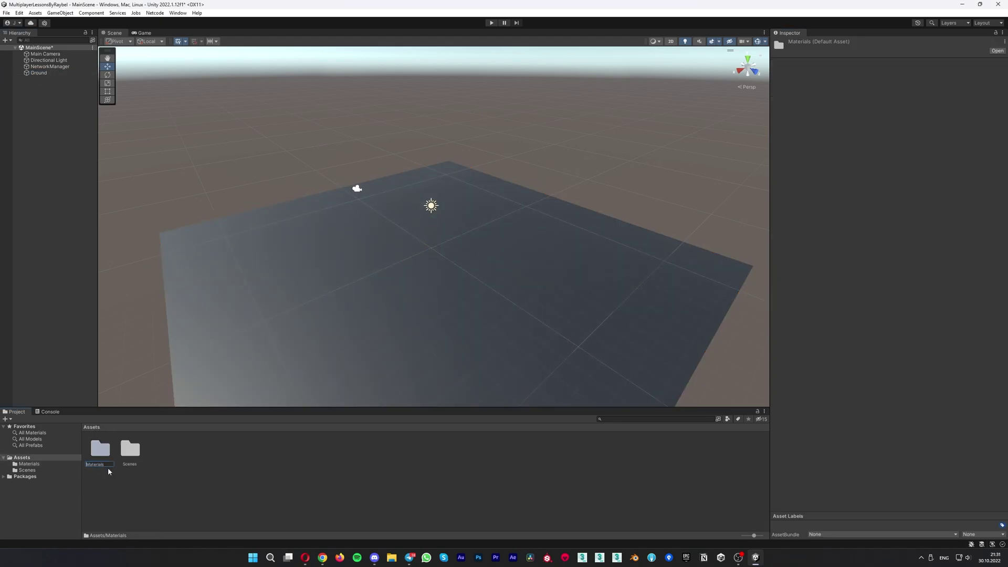
{"action": "scroll", "coordinate": [108, 468], "scroll_direction": "down", "scroll_amount": 2, "text": "ctrl"}
{"action": "left_click", "coordinate": [38, 73]}
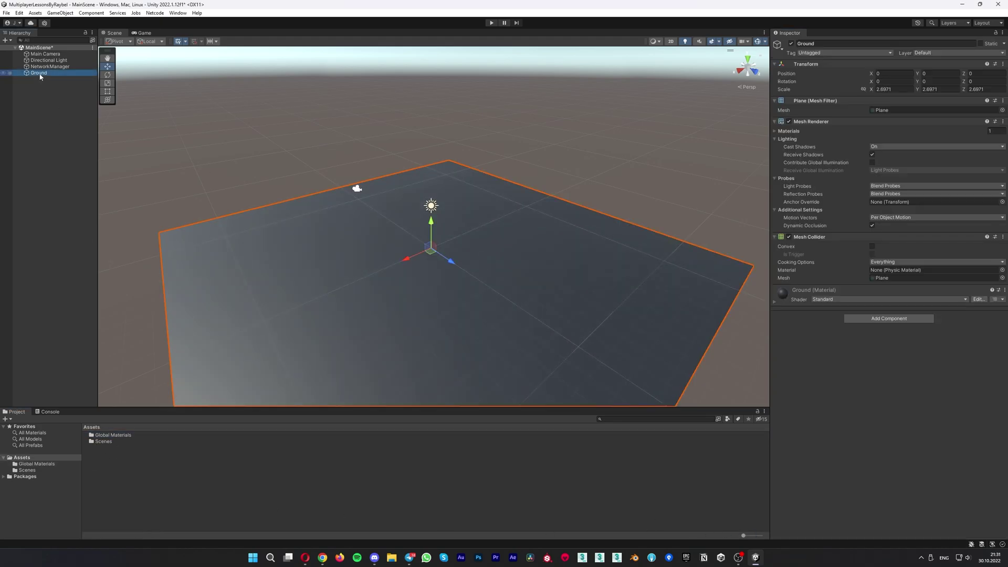
Create a new folder in Assets for the network prefabs
{"action": "right_click", "coordinate": [108, 462]}
{"action": "left_click", "coordinate": [259, 179]}
{"action": "type", "text": "PL"}
{"action": "key", "text": "BackSpace"}
{"action": "key", "text": "BackSpace"}
Name the folder Network Prefabs and create an empty Start Player object reset to the origin
{"action": "type", "text": "Ne"}
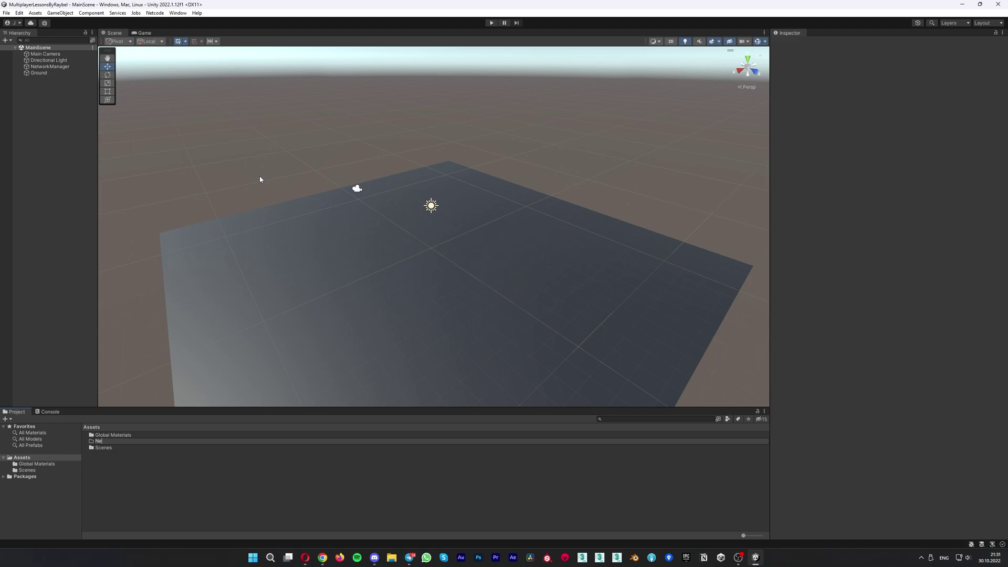
{"action": "type", "text": "tworks Prefabs"}
{"action": "key", "text": "Return"}
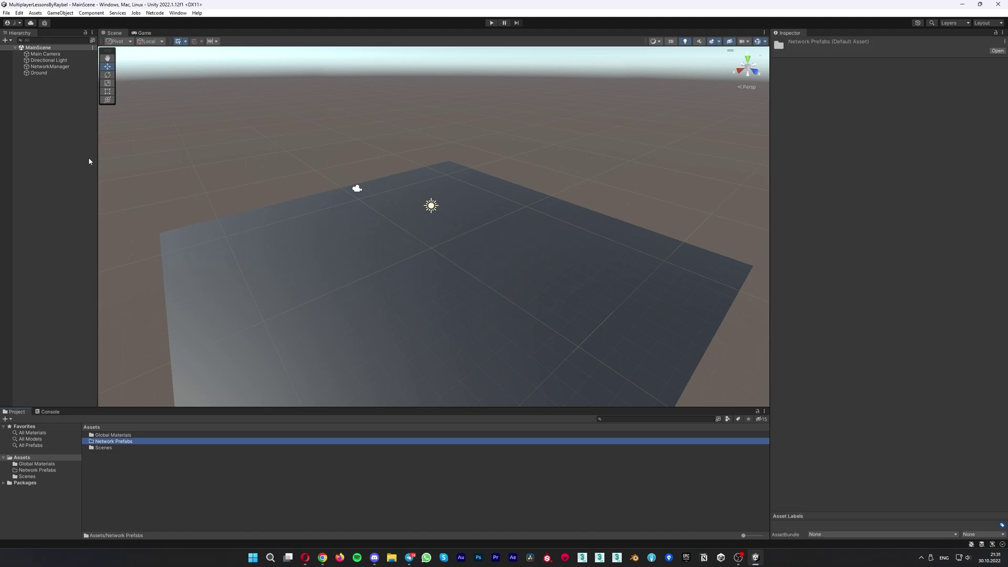
{"action": "right_click", "coordinate": [44, 112]}
{"action": "left_click", "coordinate": [76, 210]}
{"action": "type", "text": "PLayer"}
{"action": "key", "text": "BackSpace"}
{"action": "key", "text": "BackSpace"}
{"action": "key", "text": "BackSpace"}
{"action": "type", "text": "Start Pla"}
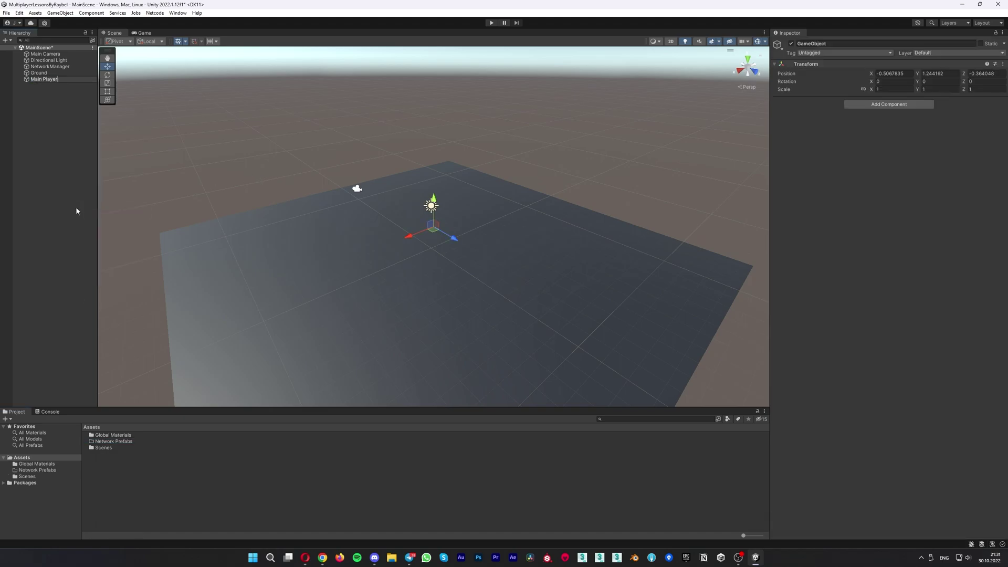
{"action": "type", "text": "yer"}
{"action": "key", "text": "Return"}
{"action": "left_click", "coordinate": [1003, 63]}
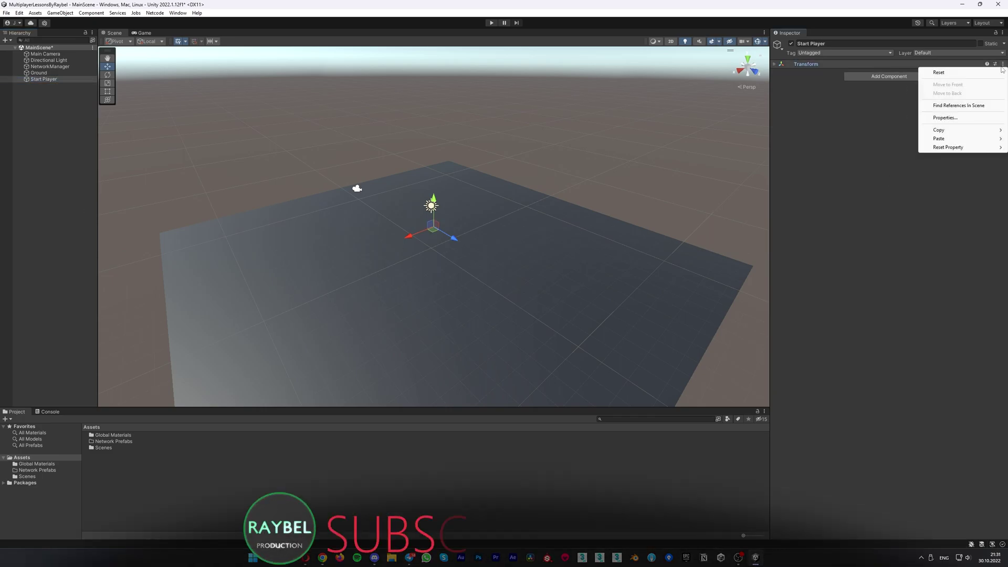
{"action": "left_click", "coordinate": [937, 72]}
Add a Body capsule under Start Player at Y position 1
{"action": "right_click", "coordinate": [39, 83]}
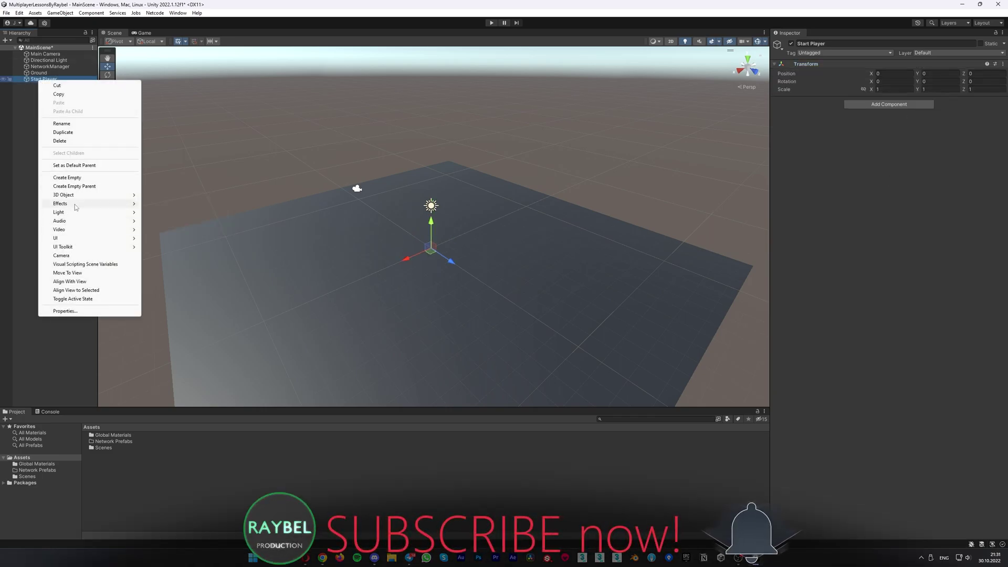
{"action": "mouse_move", "coordinate": [79, 198]}
{"action": "left_click", "coordinate": [178, 214]}
{"action": "type", "text": "Body"}
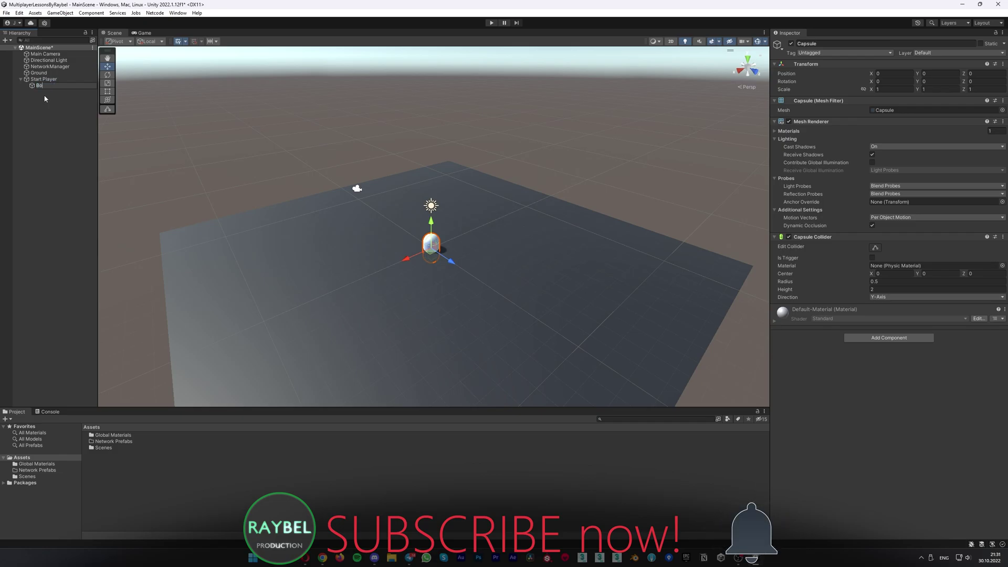
{"action": "key", "text": "Return"}
{"action": "left_click", "coordinate": [927, 73]}
{"action": "type", "text": "1"}
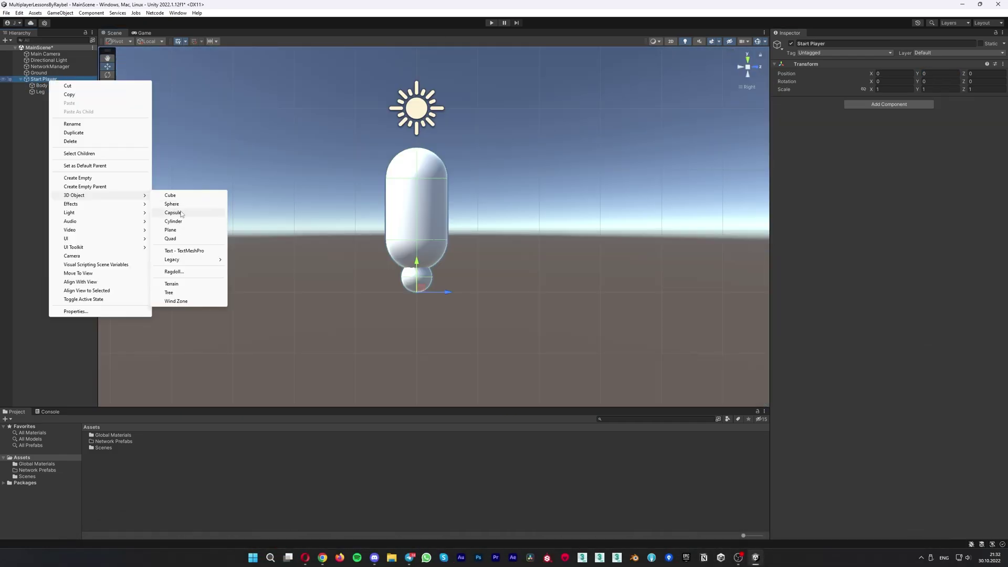
Add hand capsules scaled 0.5, placing Hand1 beside the body and Hand2 at Z 0.6
{"action": "left_click", "coordinate": [181, 213]}
{"action": "type", "text": "Hand1"}
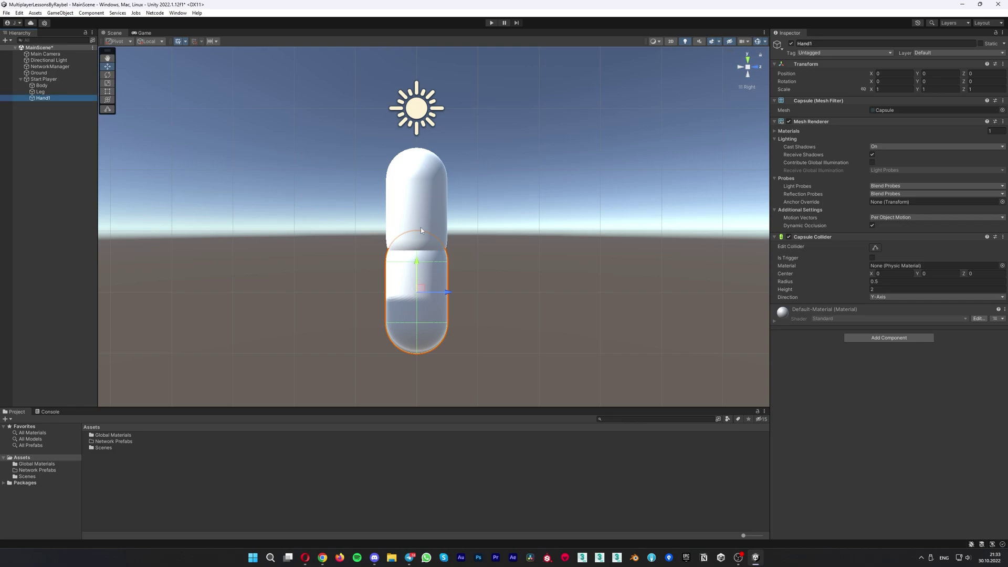
{"action": "type", "text": "0.5"}
{"action": "key", "text": "Tab"}
{"action": "type", "text": "0.5"}
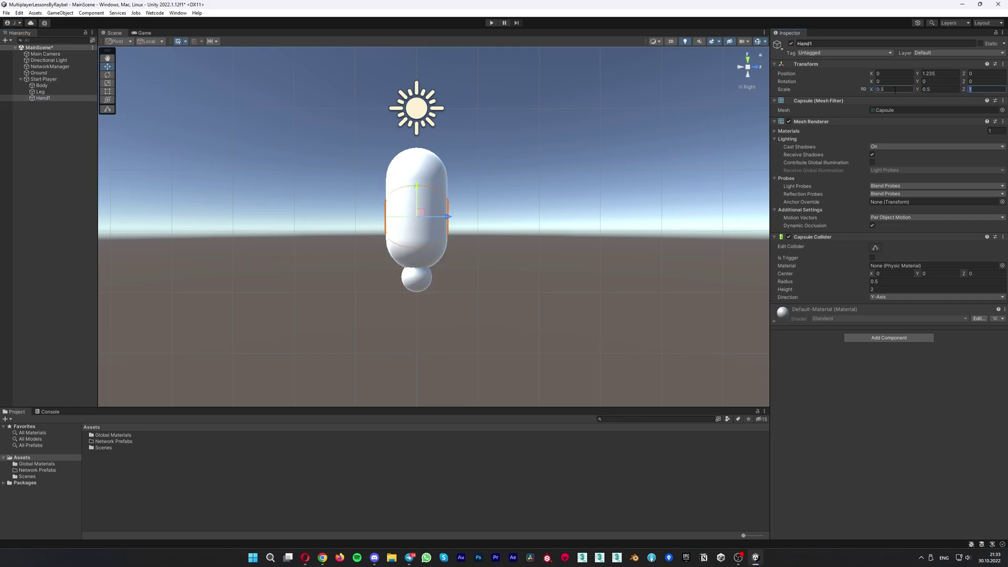
{"action": "key", "text": "Return"}
{"action": "left_click_drag", "start_coordinate": [447, 216], "coordinate": [406, 218]}
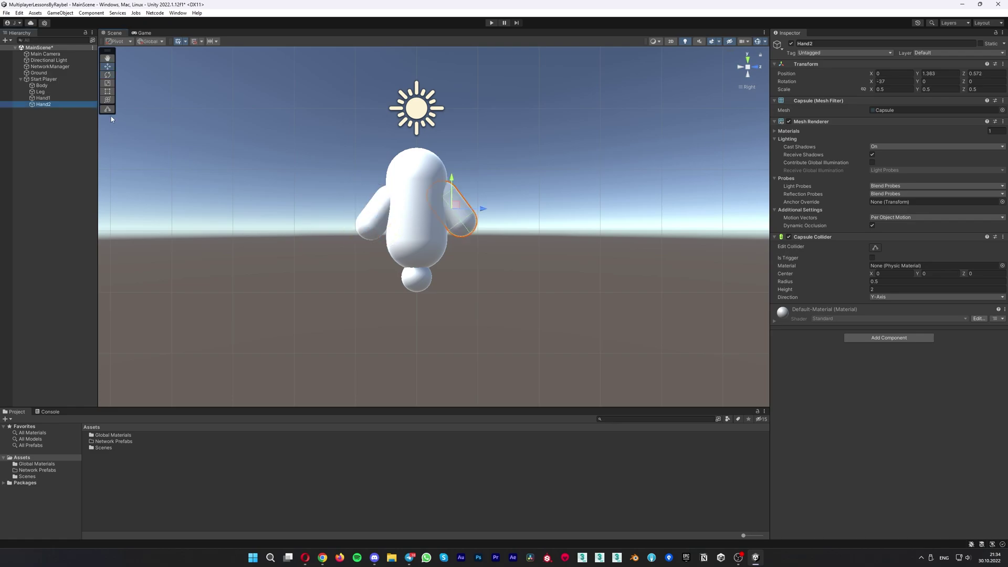
{"action": "type", "text": "0.6"}
{"action": "key", "text": "Return"}
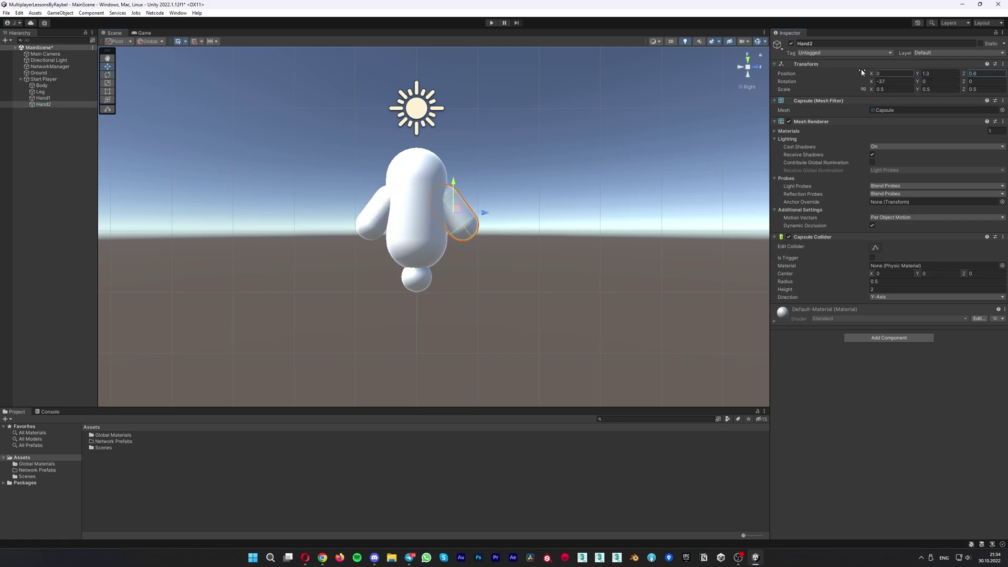
Move the Main Camera up and back to look down at the character
{"action": "left_click_drag", "start_coordinate": [473, 252], "coordinate": [549, 261], "text": "alt"}
{"action": "scroll", "coordinate": [549, 261], "scroll_direction": "down", "scroll_amount": 5}
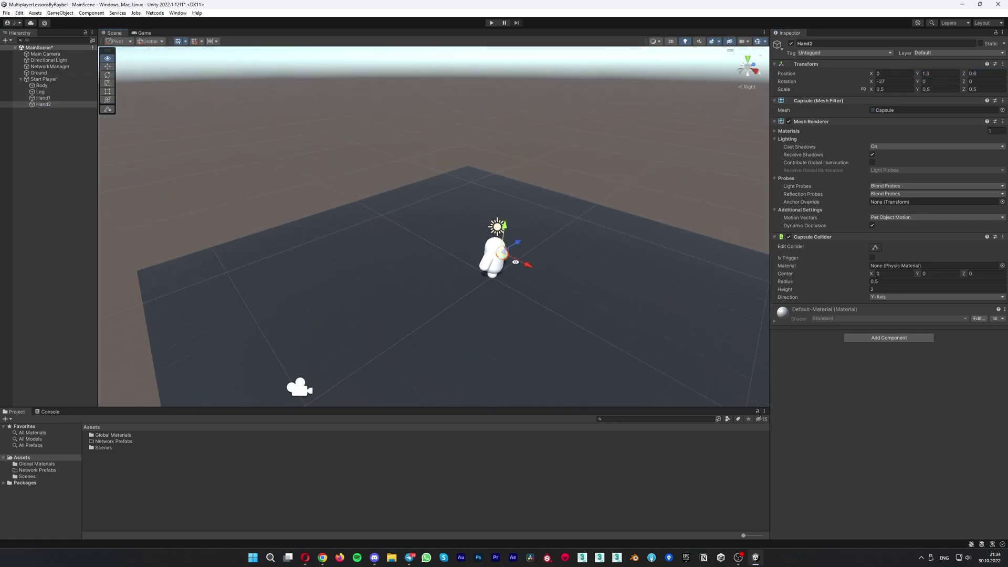
{"action": "left_click", "coordinate": [281, 315]}
{"action": "mouse_move", "coordinate": [282, 315]}
{"action": "left_mouse_down", "text": "alt"}
{"action": "mouse_move", "coordinate": [563, 235]}
{"action": "mouse_move", "coordinate": [583, 247]}
{"action": "mouse_move", "coordinate": [636, 131]}
{"action": "mouse_move", "coordinate": [631, 107]}
{"action": "mouse_move", "coordinate": [720, 108]}
{"action": "left_mouse_up", "text": "alt"}
Frame Hand2 in the Scene view with handles at its centre
{"action": "key", "text": "e"}
{"action": "key", "text": "w"}
{"action": "double_click", "coordinate": [43, 104]}
{"action": "key", "text": "z"}
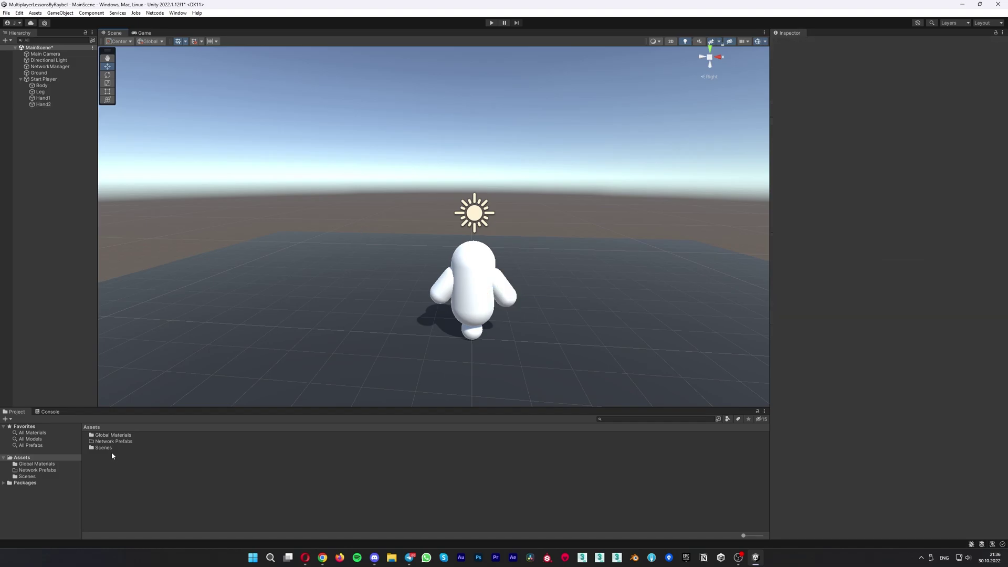
Create a Start Player folder inside Network Prefabs
{"action": "double_click", "coordinate": [111, 441]}
{"action": "right_click", "coordinate": [105, 448]}
{"action": "mouse_move", "coordinate": [158, 231]}
{"action": "left_click", "coordinate": [272, 175]}
{"action": "type", "text": "Start Player"}
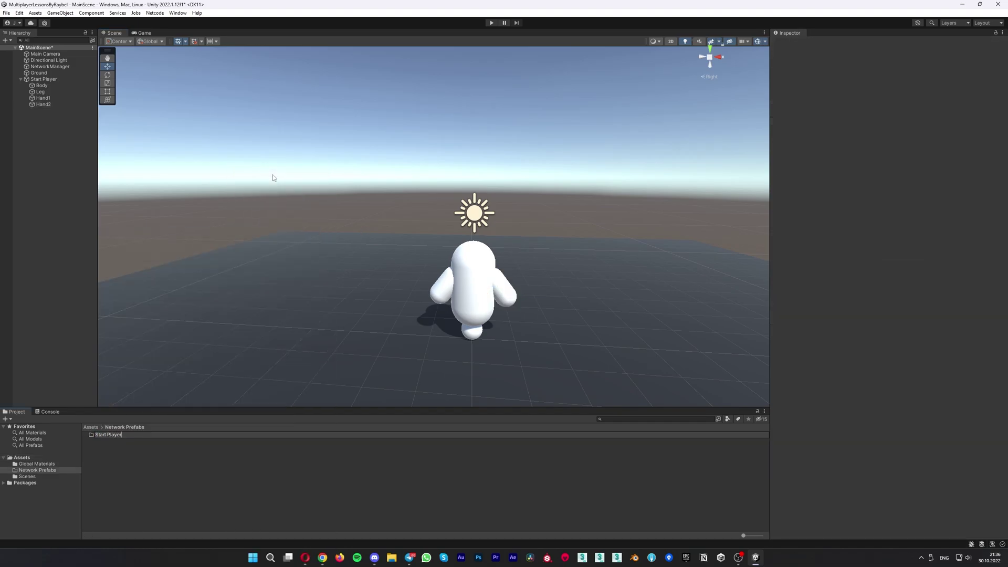
{"action": "key", "text": "Return"}
Create a Body material in the Start Player folder and duplicate it
{"action": "double_click", "coordinate": [99, 435]}
{"action": "right_click", "coordinate": [138, 461]}
{"action": "mouse_move", "coordinate": [158, 249]}
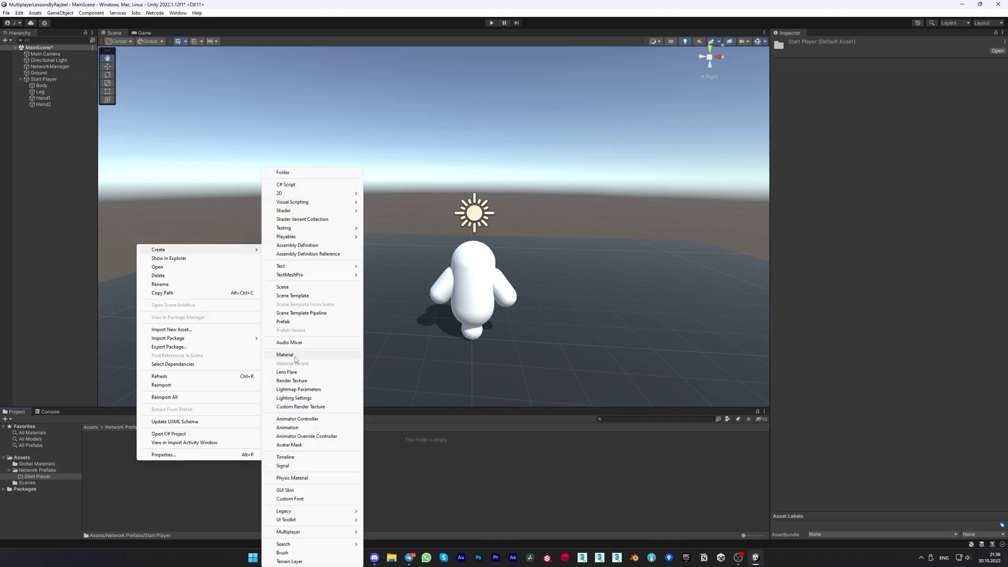
{"action": "left_click", "coordinate": [286, 355]}
{"action": "type", "text": "Body"}
{"action": "key", "text": "Return"}
{"action": "key", "text": "ctrl+d"}
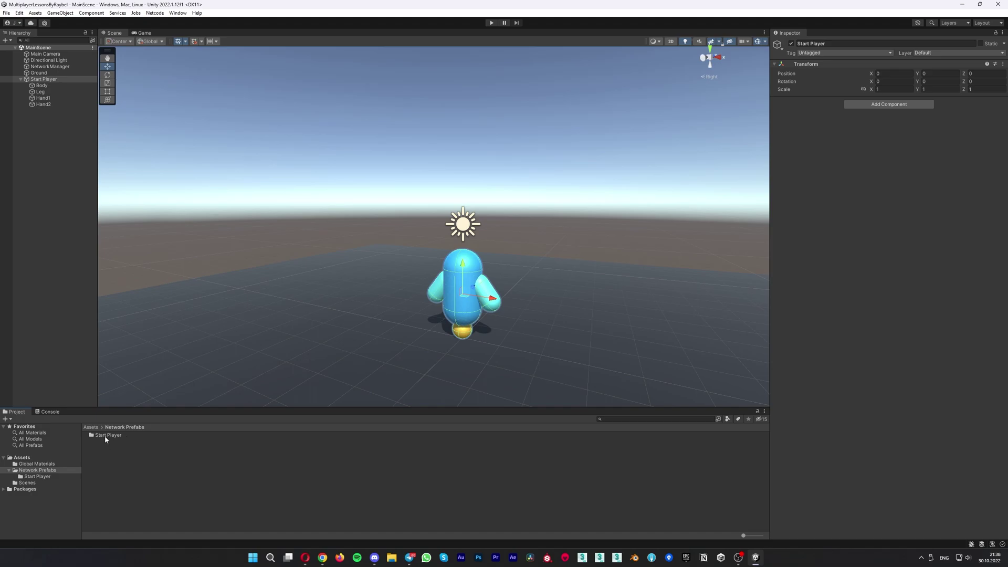
Make Start Player a prefab in the Start Player folder and delete it from the scene
{"action": "left_click", "coordinate": [105, 436]}
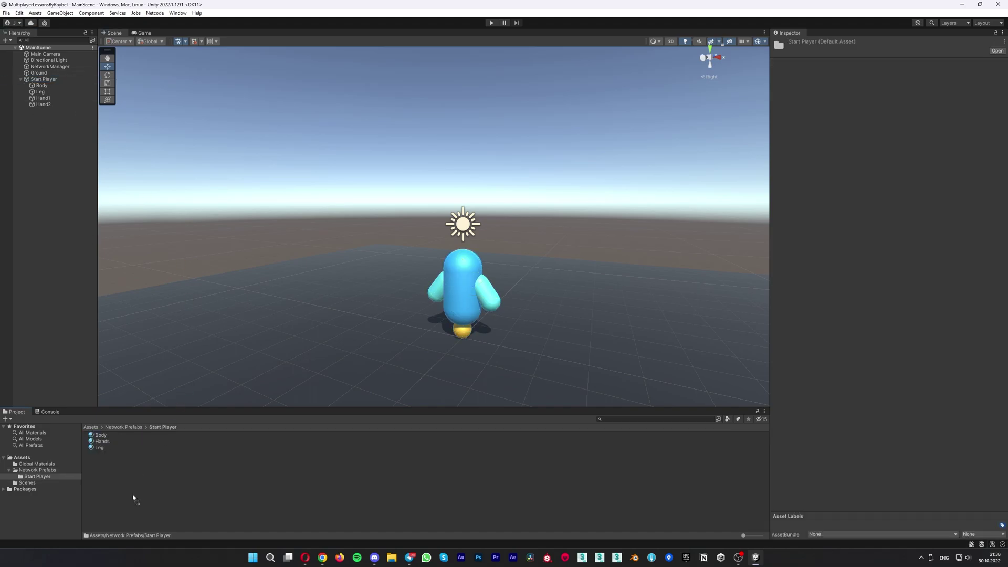
{"action": "left_click_drag", "start_coordinate": [39, 81], "coordinate": [131, 497]}
{"action": "double_click", "coordinate": [42, 80]}
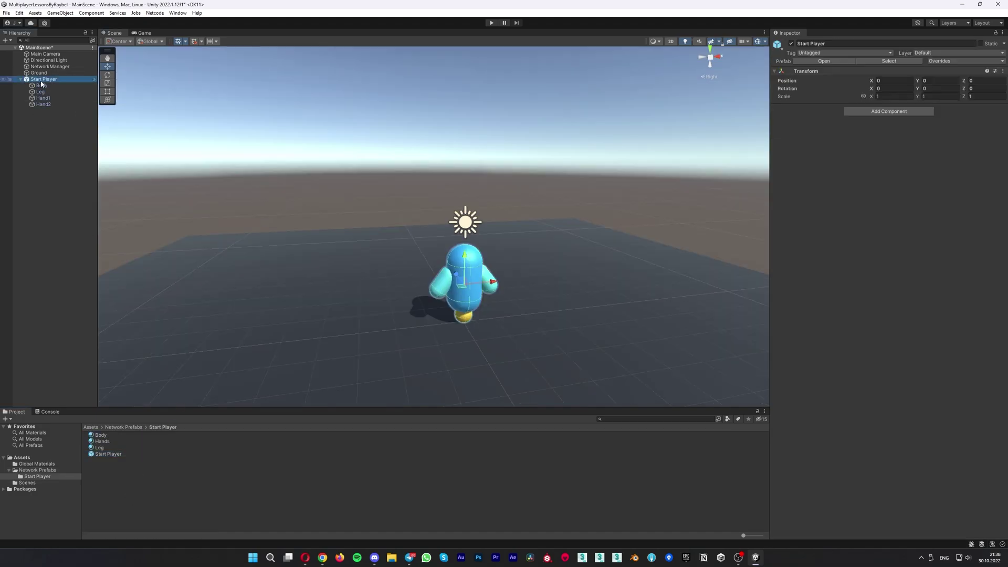
{"action": "key", "text": "Delete"}
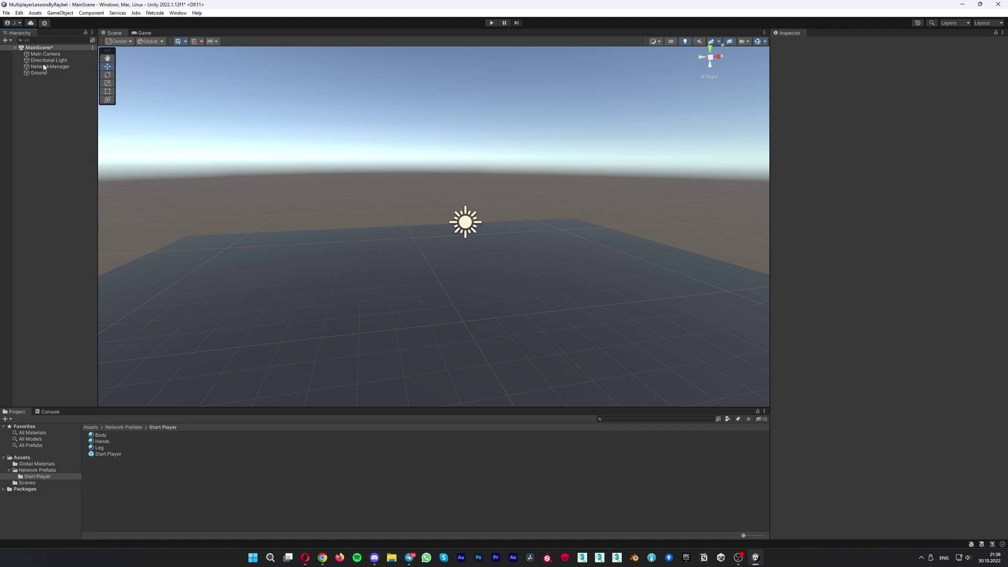
{"action": "left_click", "coordinate": [45, 67]}
Set Player Prefab to Start Player, add it to NetworkPrefabs, and outline Protocol Version
{"action": "left_click_drag", "start_coordinate": [106, 453], "coordinate": [893, 136]}
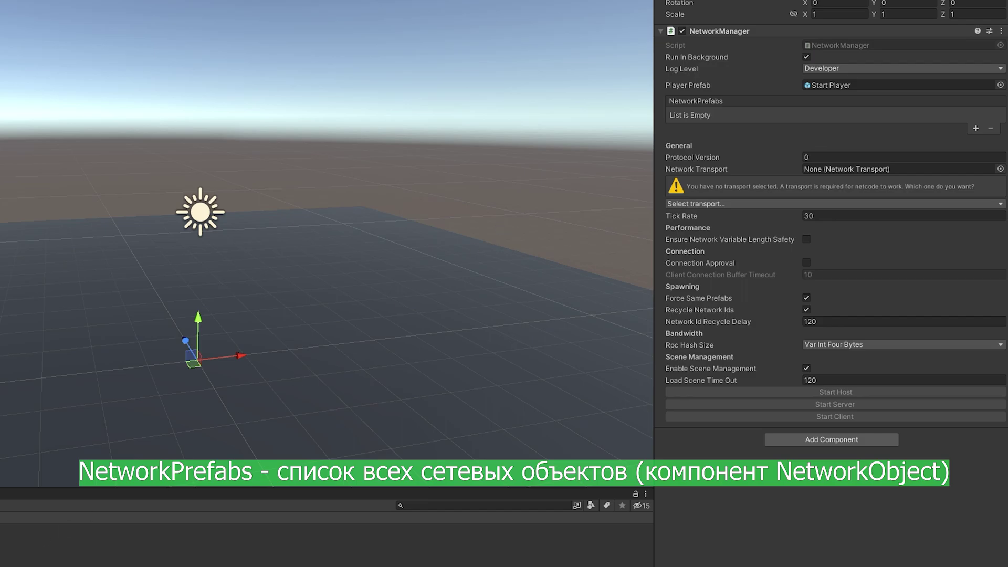
{"action": "left_click_drag", "start_coordinate": [368, 557], "coordinate": [721, 109]}
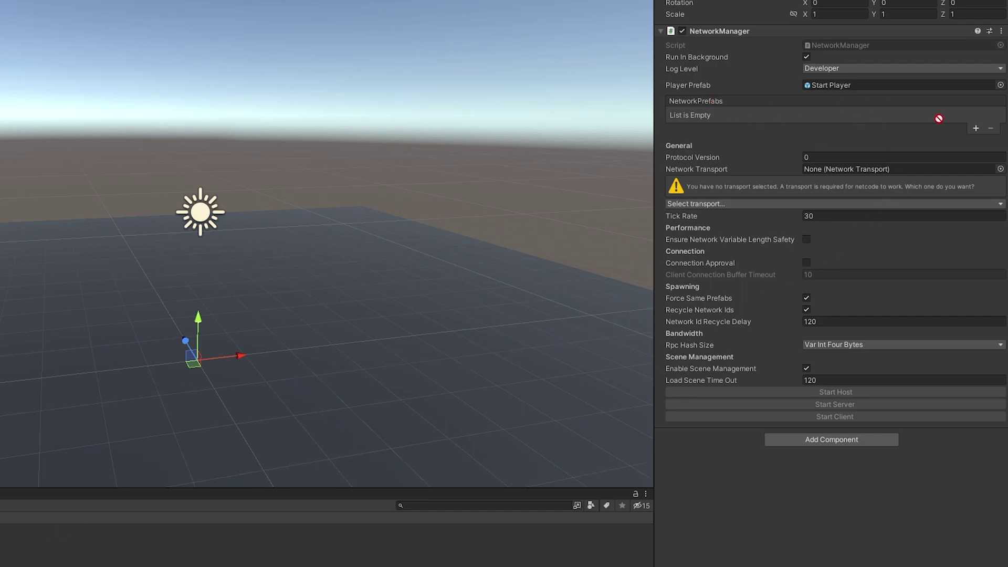
{"action": "left_click", "coordinate": [976, 128]}
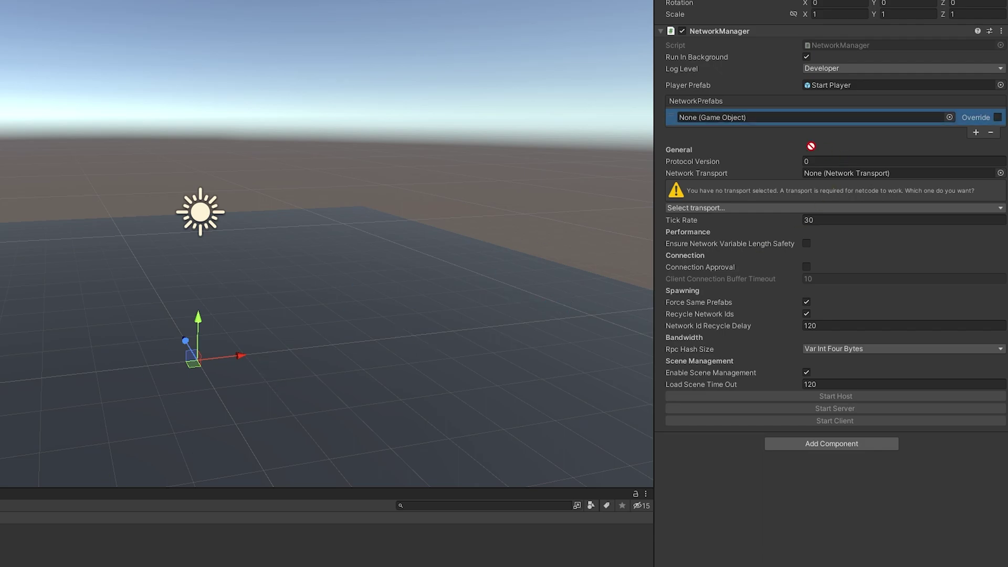
{"action": "left_click_drag", "start_coordinate": [570, 306], "coordinate": [752, 118]}
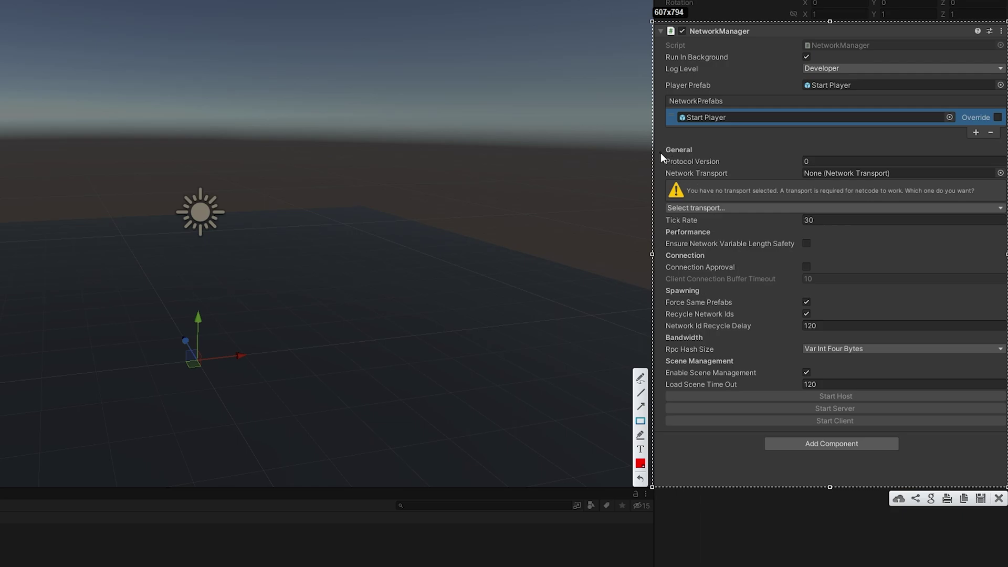
{"action": "left_click_drag", "start_coordinate": [661, 154], "coordinate": [1006, 169]}
Remove the Protocol Version box and draw arrows pointing at the Network Transport row
{"action": "left_click", "coordinate": [640, 478]}
{"action": "left_click", "coordinate": [641, 405]}
{"action": "left_click_drag", "start_coordinate": [608, 196], "coordinate": [606, 136]}
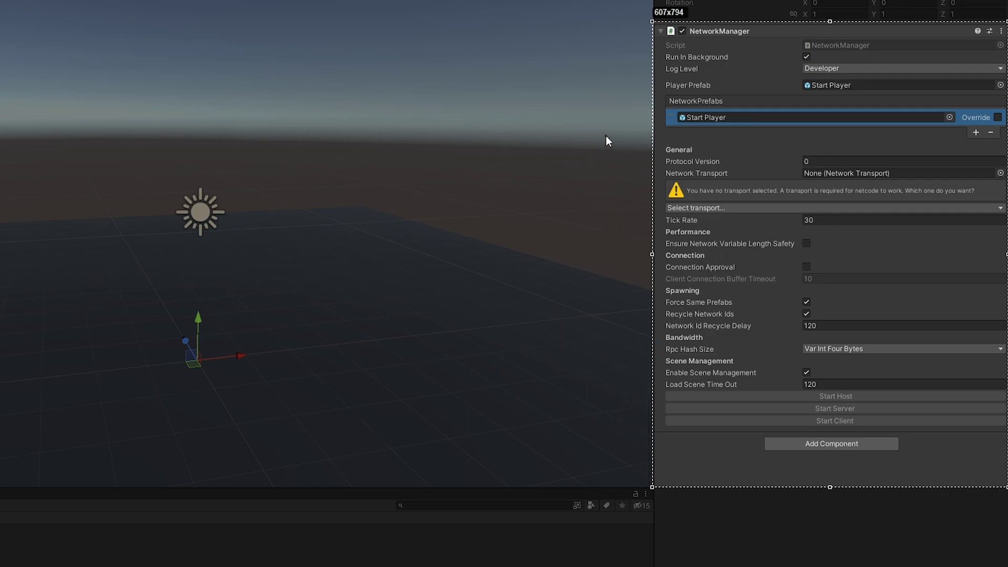
{"action": "left_click_drag", "start_coordinate": [663, 160], "coordinate": [660, 182]}
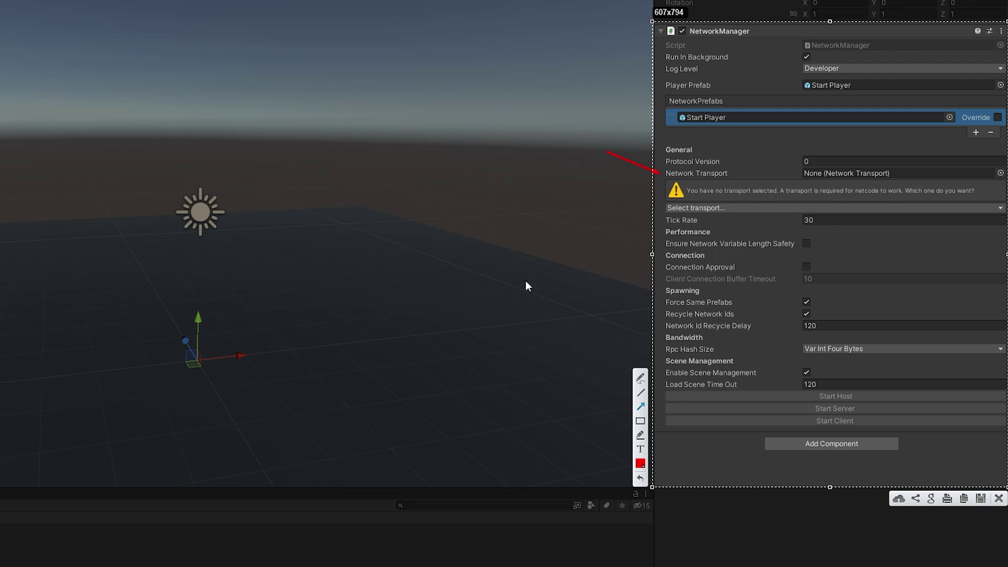
Choose UnityTransport as the NetworkManager's network transport, adding a Unity Transport component with Tick Rate 30
{"action": "left_click", "coordinate": [999, 498]}
{"action": "left_click", "coordinate": [694, 209]}
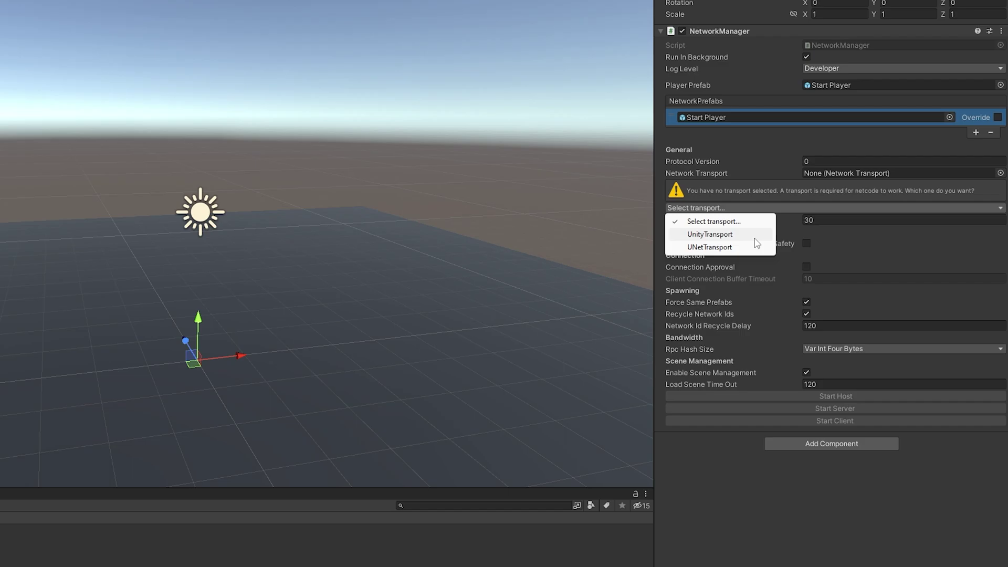
{"action": "left_click", "coordinate": [757, 242]}
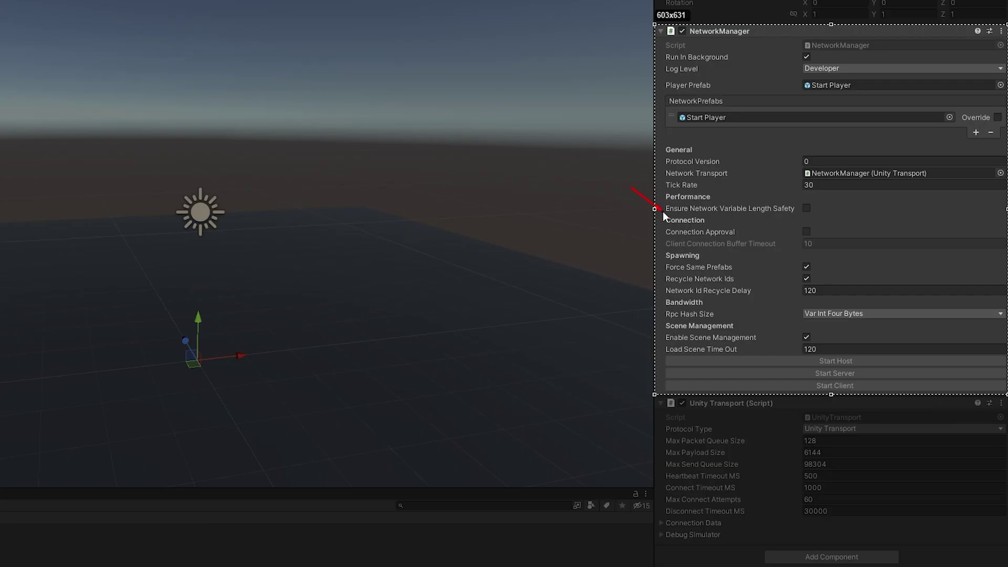
{"action": "left_click_drag", "start_coordinate": [663, 211], "coordinate": [665, 209]}
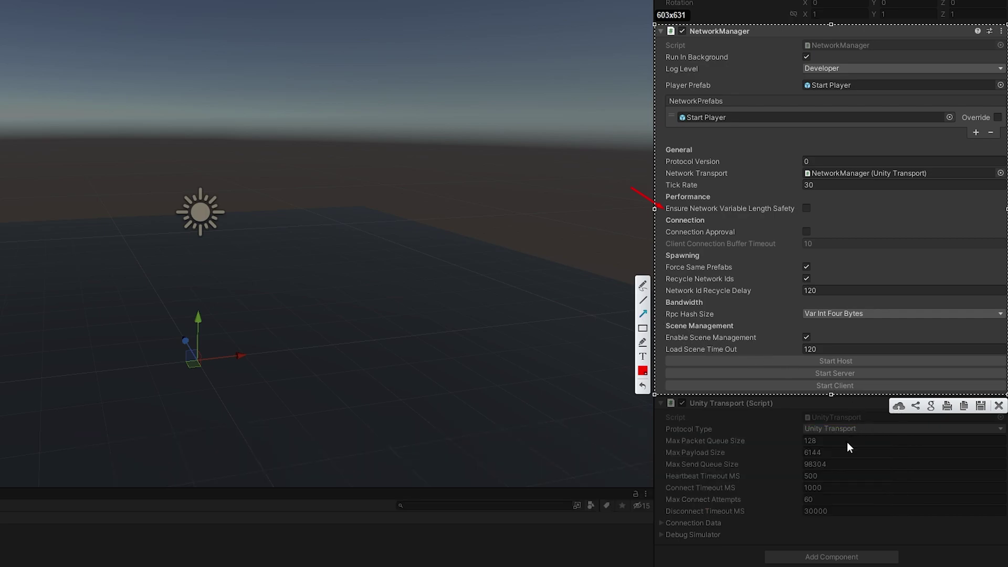
{"action": "key", "text": "ctrl+z"}
{"action": "left_click", "coordinate": [643, 328]}
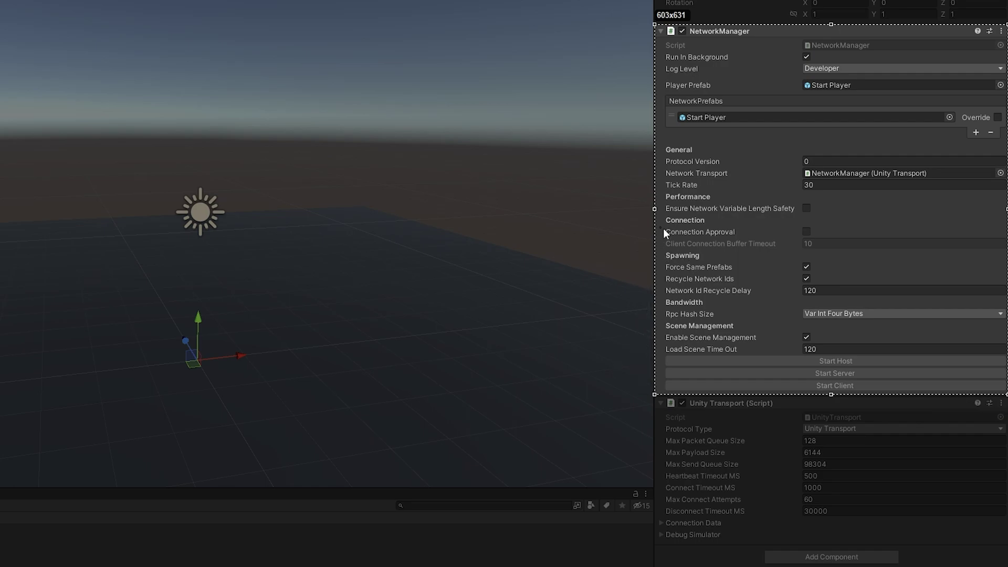
{"action": "left_click_drag", "start_coordinate": [660, 228], "coordinate": [1007, 250]}
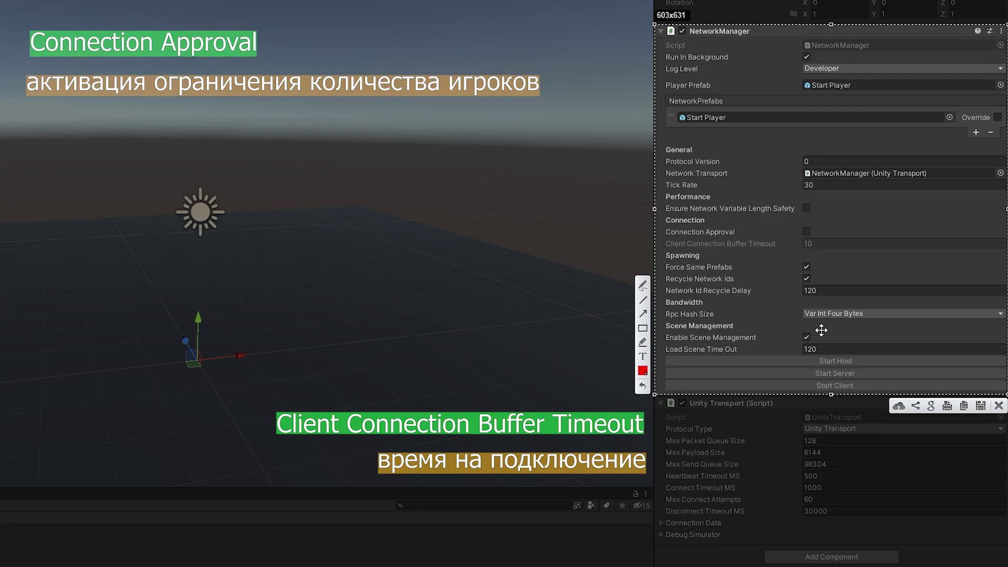
{"action": "left_click", "coordinate": [642, 314]}
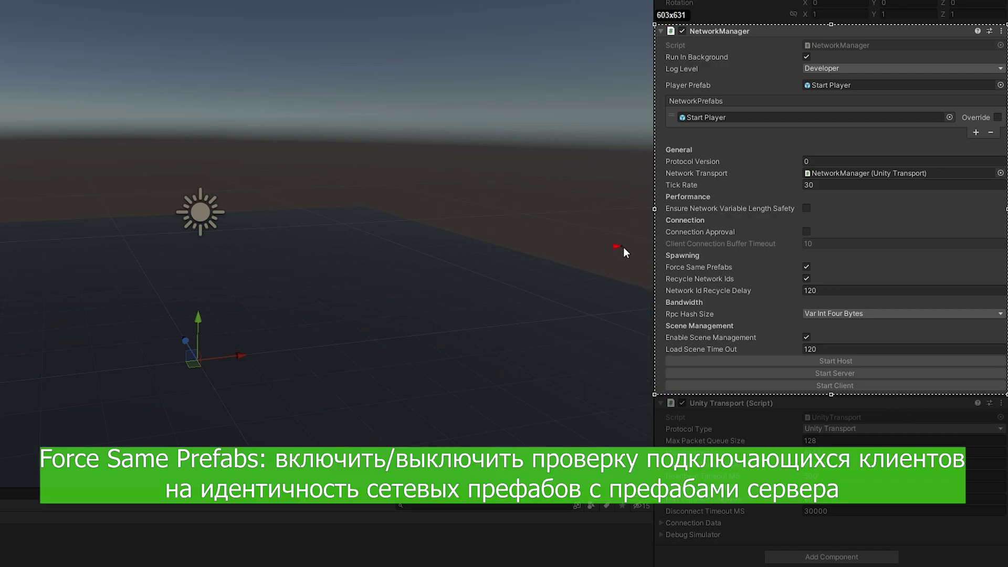
{"action": "left_click_drag", "start_coordinate": [621, 247], "coordinate": [662, 266]}
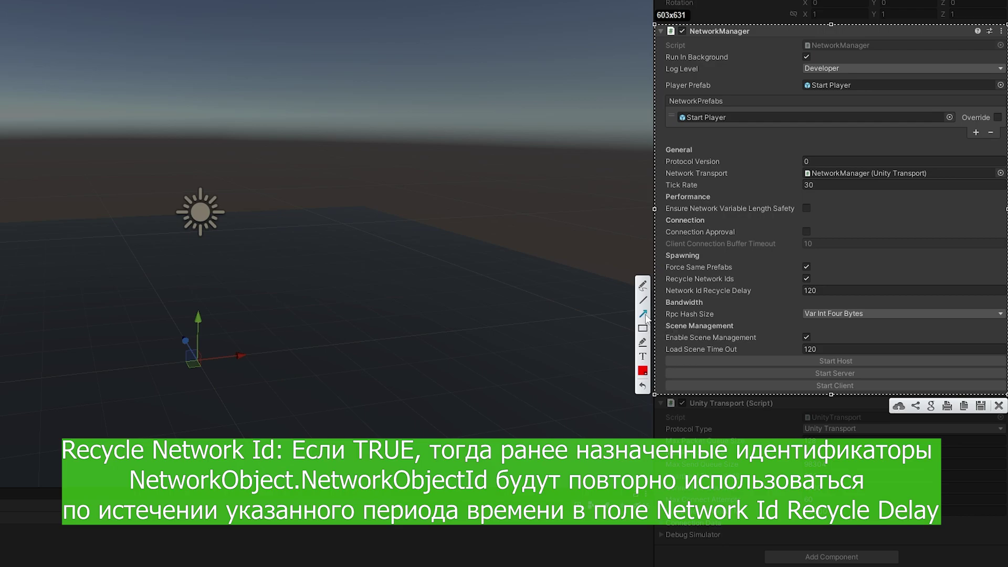
Annotate the spawning settings, outlining the Recycle Network Ids and delay rows
{"action": "left_click_drag", "start_coordinate": [618, 251], "coordinate": [664, 280]}
{"action": "left_click", "coordinate": [644, 329]}
{"action": "left_click_drag", "start_coordinate": [658, 271], "coordinate": [1006, 302]}
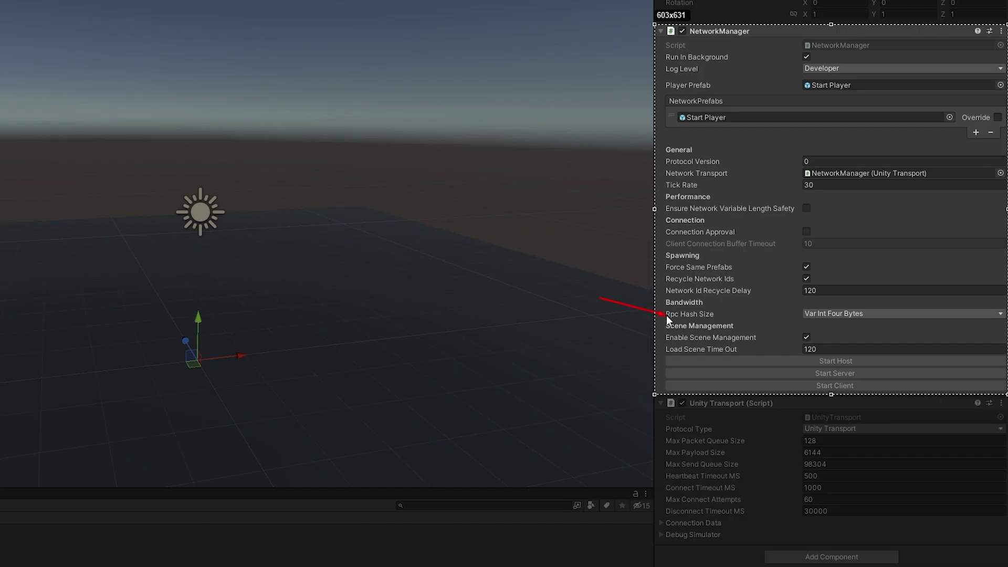
Point an arrow at Rpc Hash Size and list its Var Int Four/Eight Bytes options
{"action": "left_click_drag", "start_coordinate": [666, 315], "coordinate": [665, 315]}
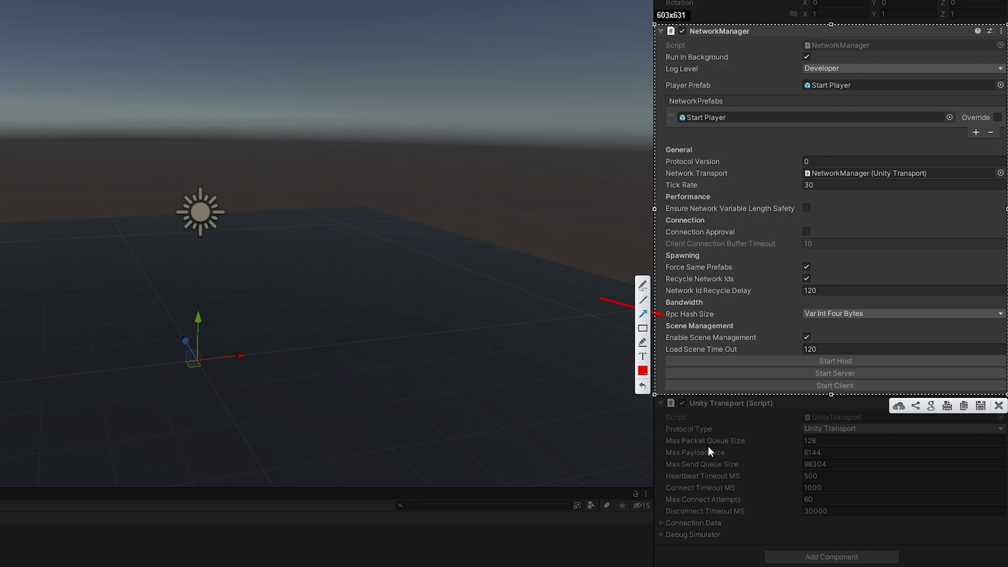
{"action": "left_click", "coordinate": [999, 406]}
{"action": "left_click", "coordinate": [843, 311]}
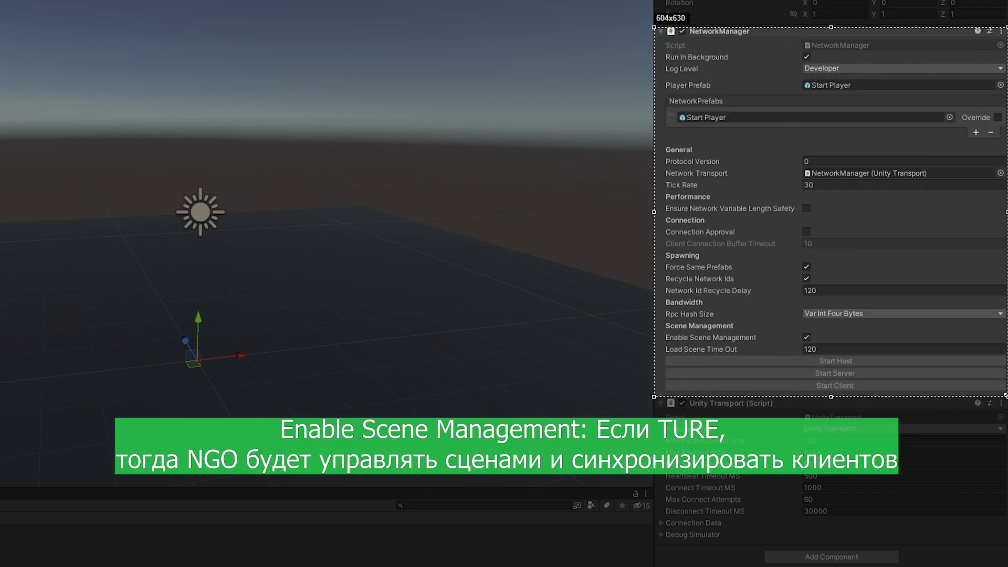
{"action": "left_click_drag", "start_coordinate": [1006, 395], "coordinate": [1006, 395]}
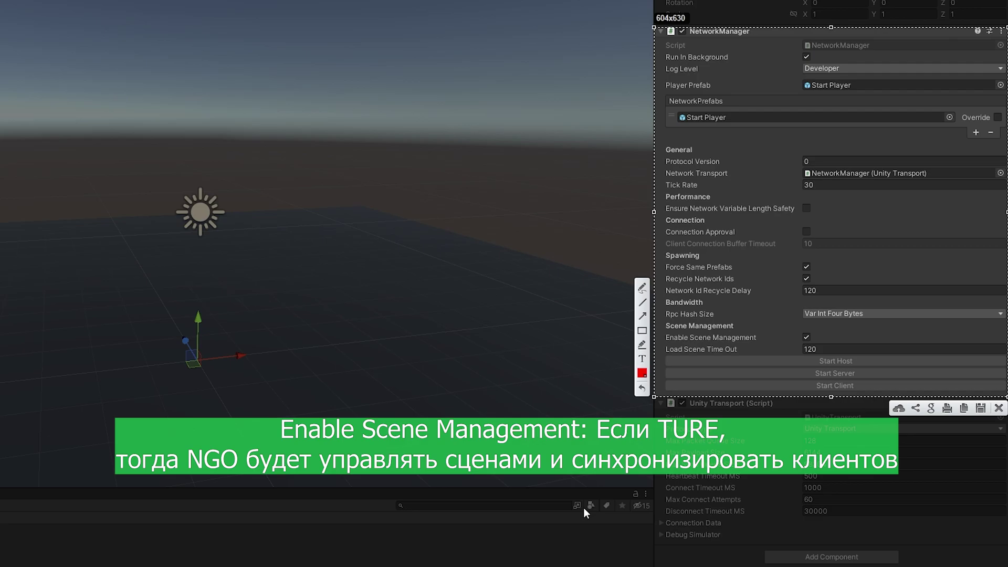
{"action": "left_click", "coordinate": [642, 316]}
{"action": "left_click_drag", "start_coordinate": [606, 312], "coordinate": [633, 323]}
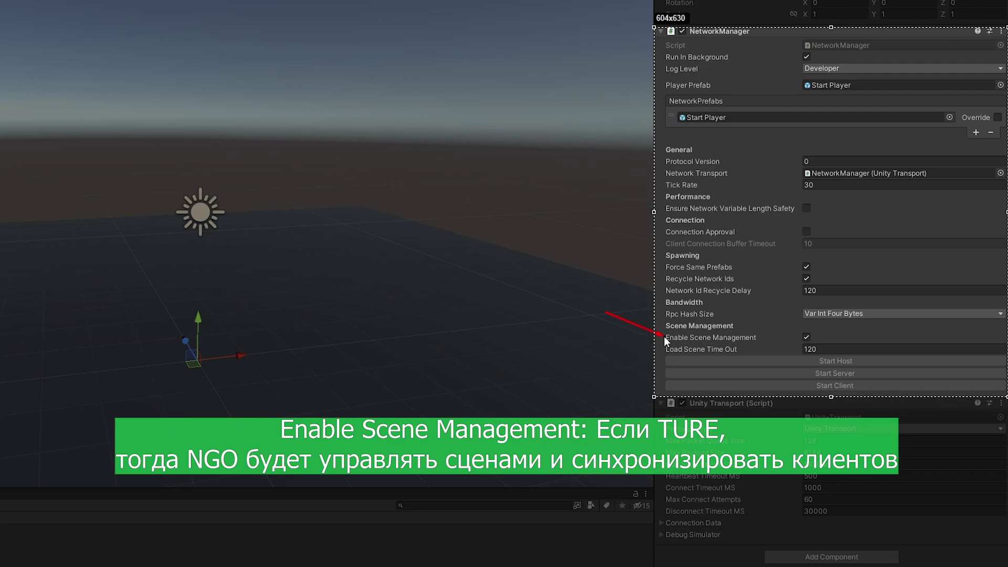
{"action": "key", "text": "ctrl+z"}
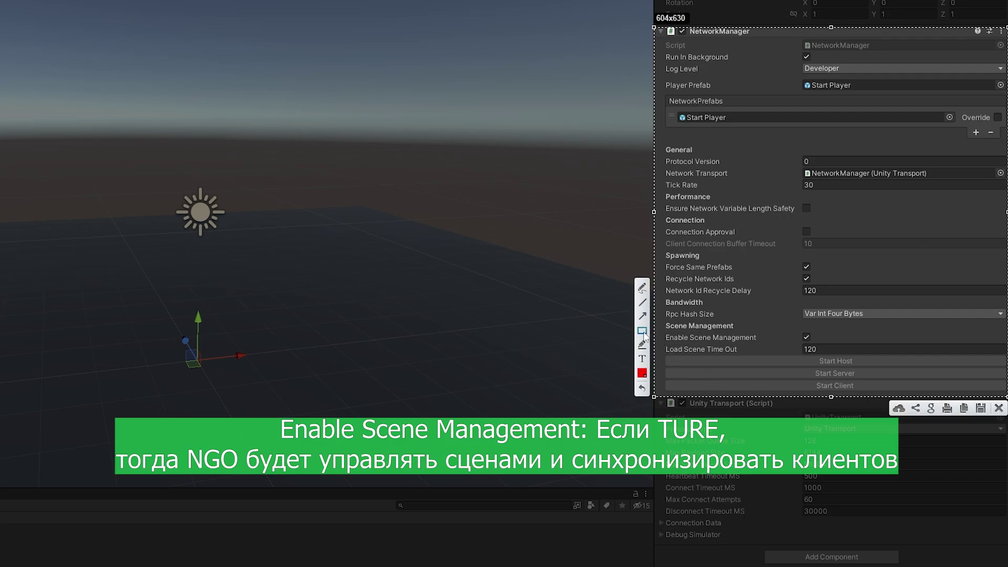
{"action": "left_click_drag", "start_coordinate": [660, 321], "coordinate": [1007, 358]}
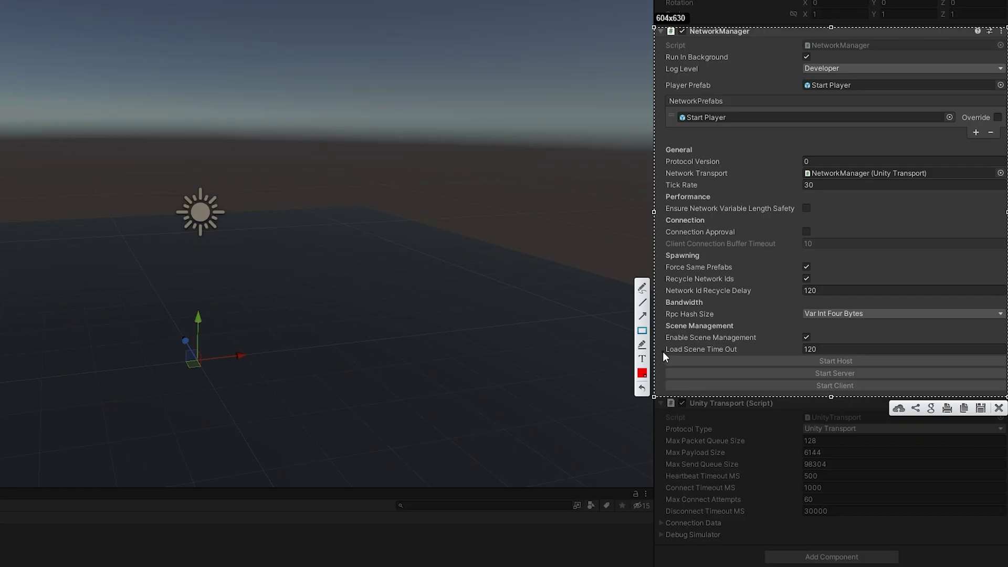
{"action": "left_click_drag", "start_coordinate": [932, 389], "coordinate": [1007, 397]}
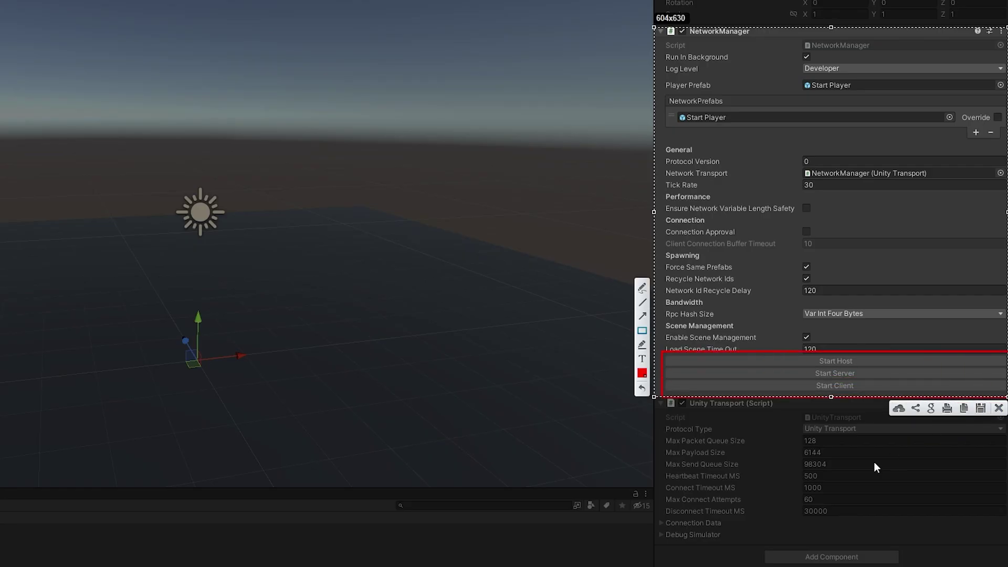
{"action": "left_click", "coordinate": [999, 408]}
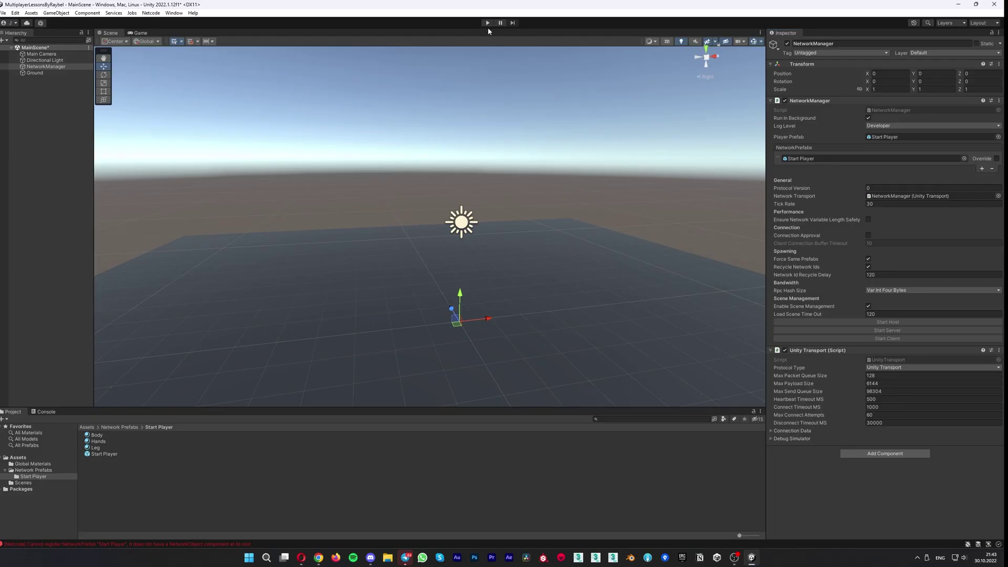
Test the scene in Play mode without adding it to the build, then check the logged errors
{"action": "left_click", "coordinate": [487, 23]}
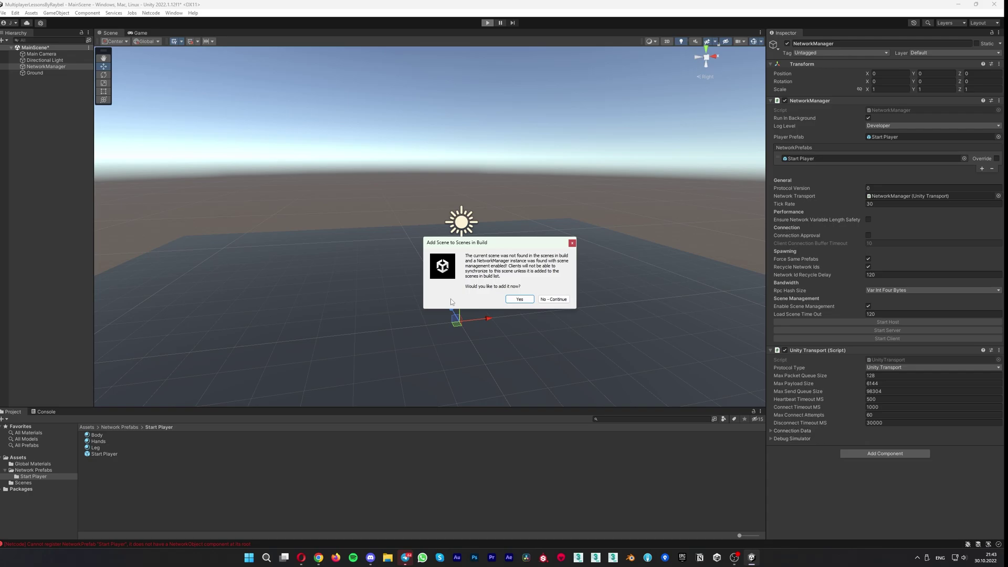
{"action": "left_click", "coordinate": [556, 304]}
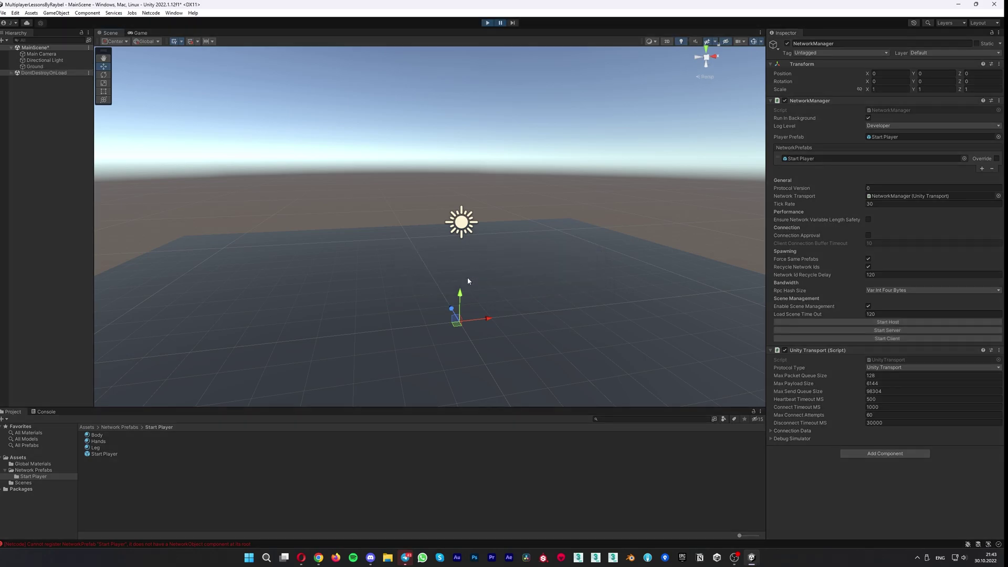
{"action": "left_click", "coordinate": [488, 23]}
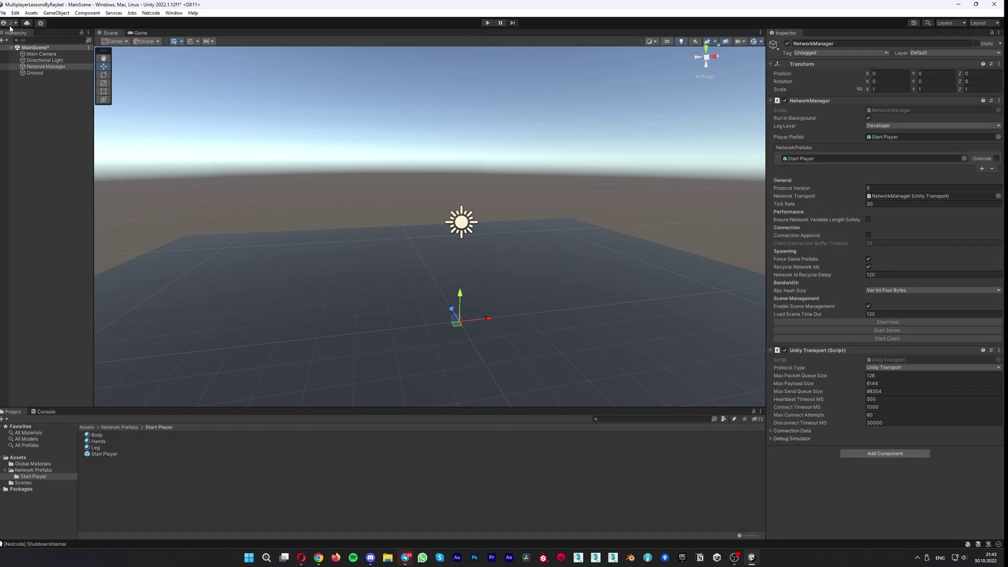
{"action": "left_click", "coordinate": [39, 412]}
{"action": "left_click", "coordinate": [5, 412]}
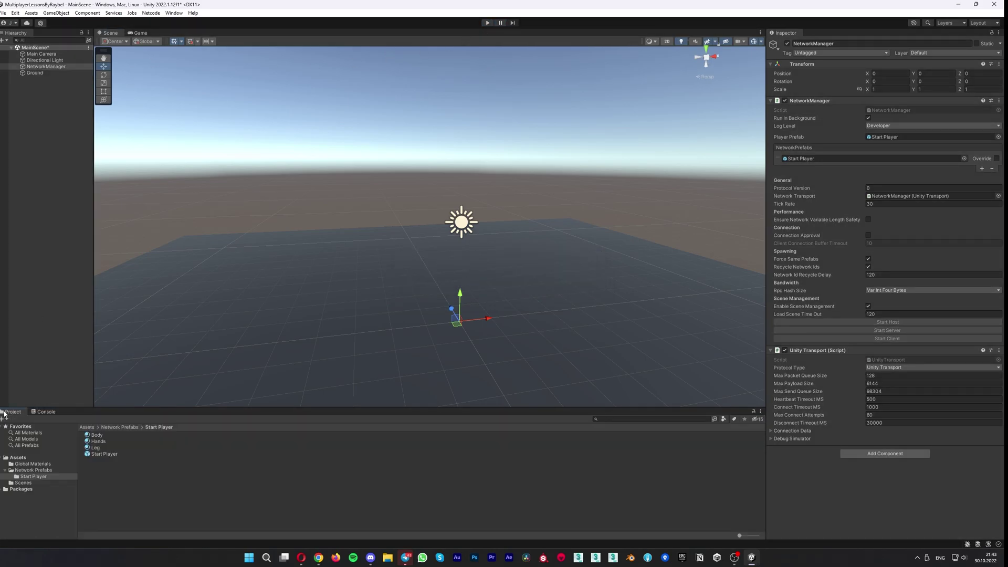
Add the open MainScene to Build Settings' Scenes In Build at index 0, then close Build Settings
{"action": "left_click", "coordinate": [4, 12]}
{"action": "left_click", "coordinate": [21, 108]}
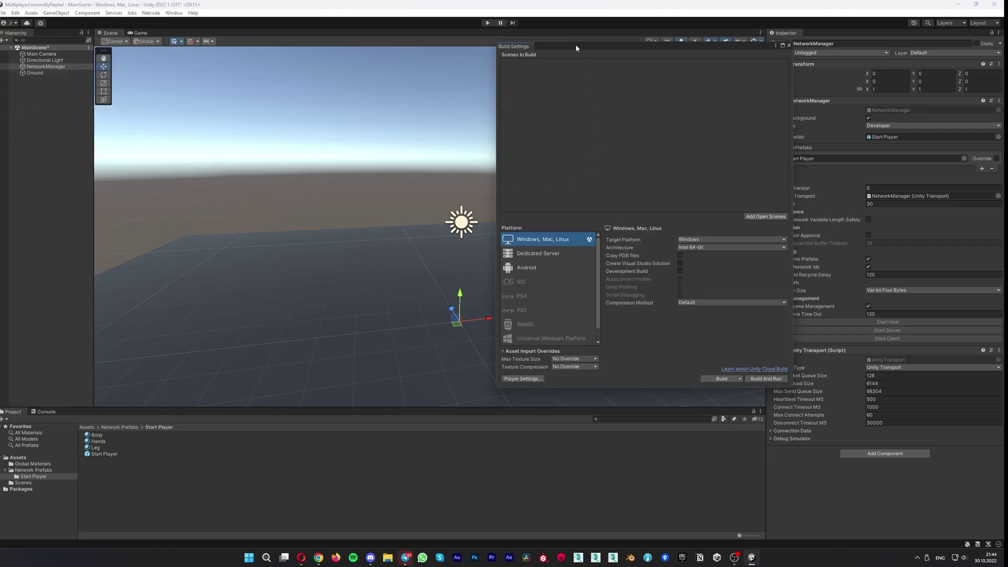
{"action": "left_click", "coordinate": [698, 230]}
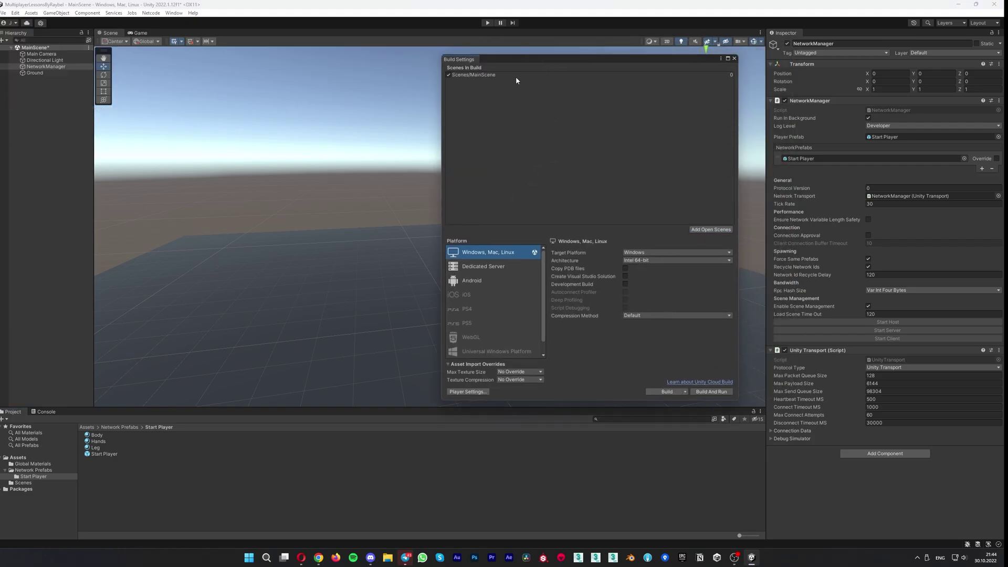
{"action": "left_click", "coordinate": [734, 58]}
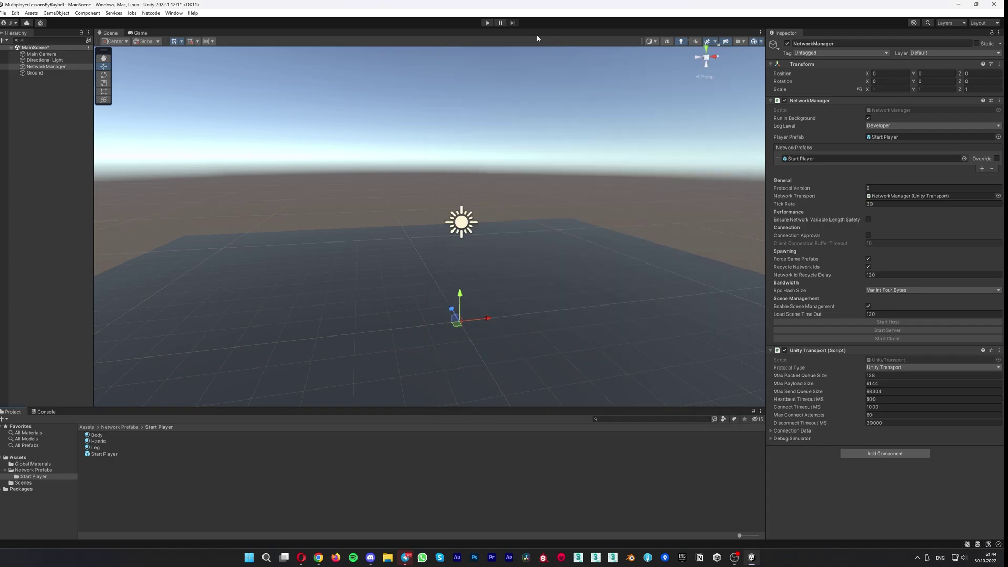
Run Play mode and open the console error about Start Player lacking a NetworkObject
{"action": "left_click", "coordinate": [489, 23]}
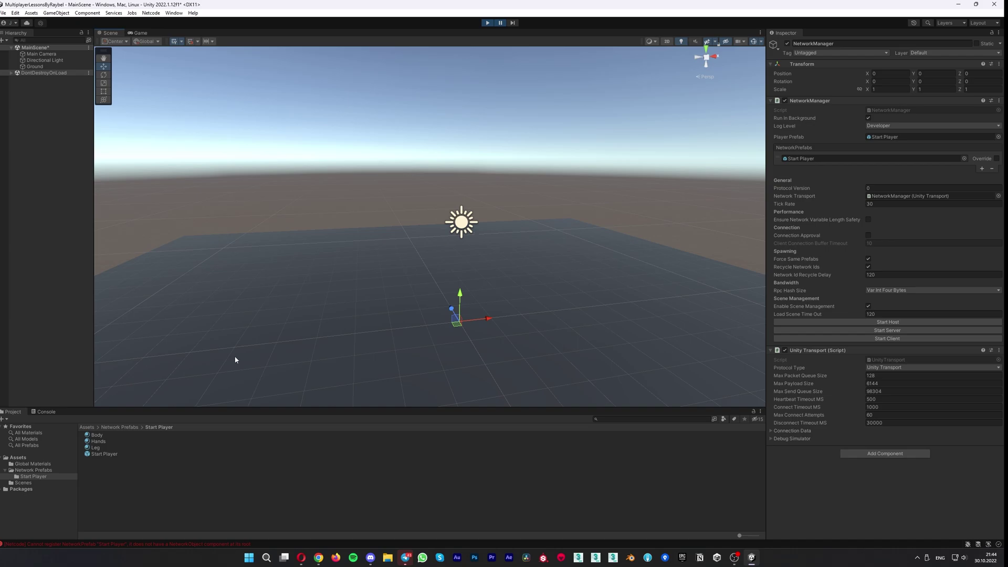
{"action": "left_click", "coordinate": [47, 411]}
{"action": "left_click", "coordinate": [100, 432]}
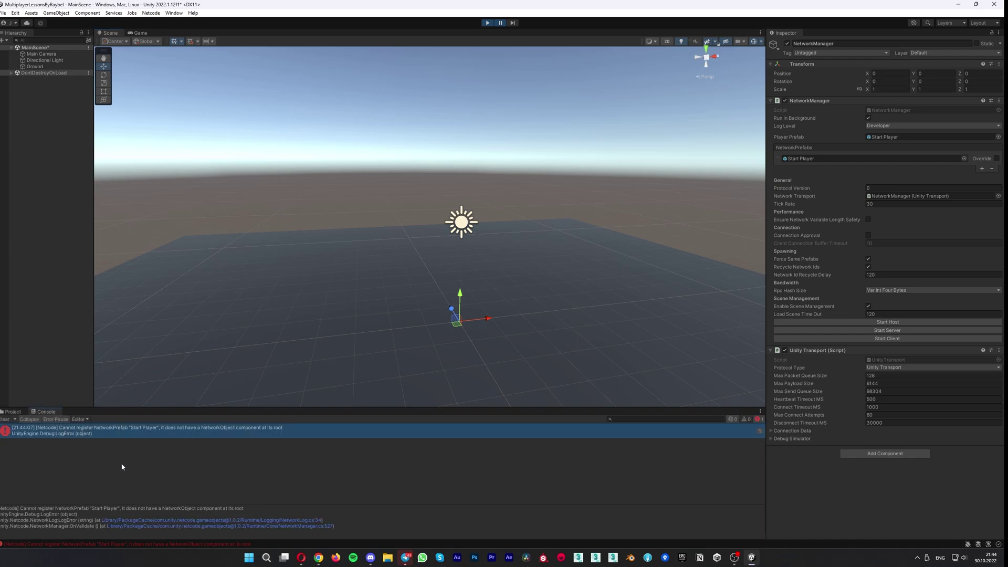
Stop Play mode and select the Start Player prefab in the project assets
{"action": "left_click", "coordinate": [489, 23]}
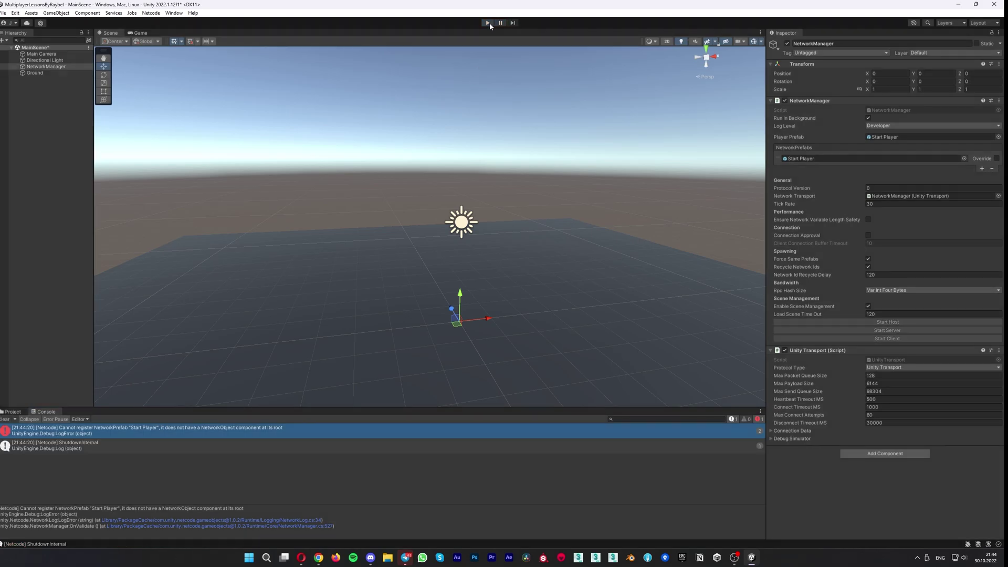
{"action": "left_click", "coordinate": [13, 412]}
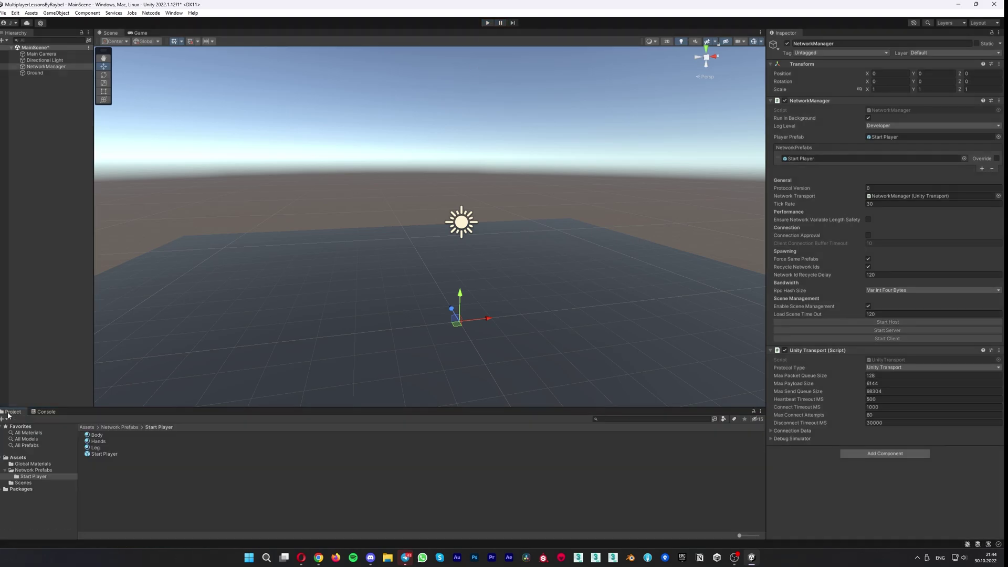
{"action": "left_click", "coordinate": [105, 455]}
Add a NetworkObject component to the Start Player prefab via a 'net' search, then enter Play mode
{"action": "left_click", "coordinate": [876, 149]}
{"action": "type", "text": "Net"}
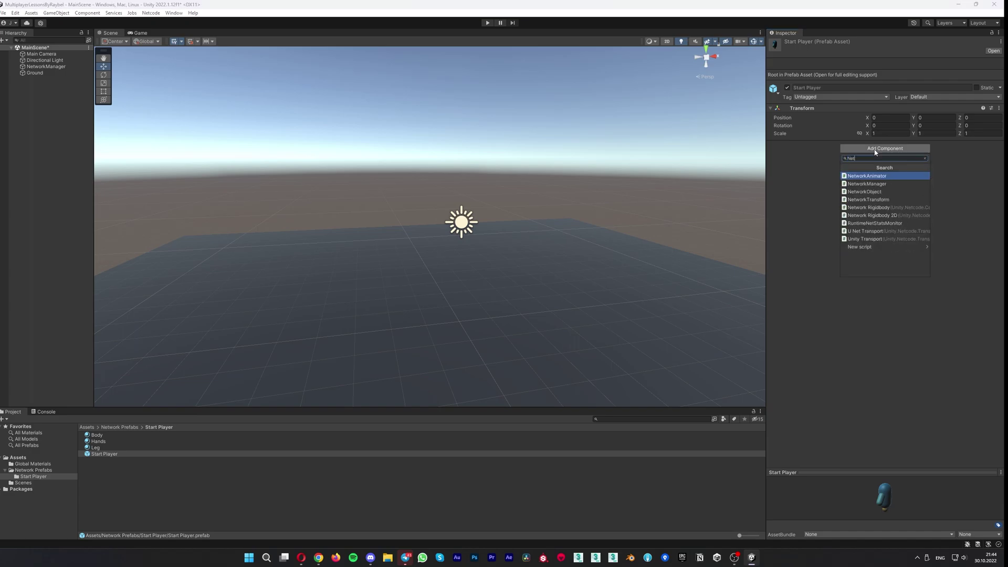
{"action": "key", "text": "Down"}
{"action": "key", "text": "Down"}
{"action": "key", "text": "Return"}
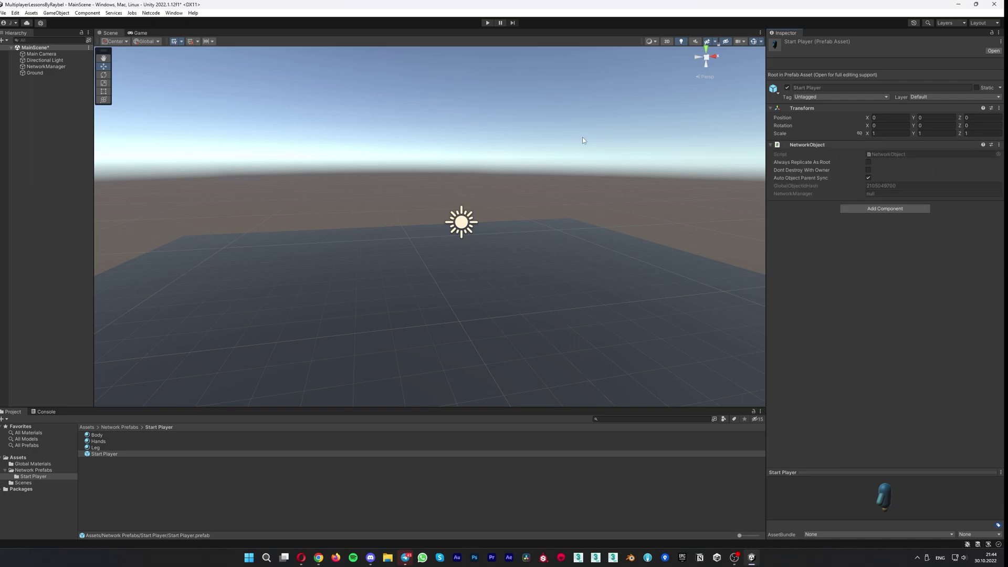
{"action": "left_click", "coordinate": [487, 22]}
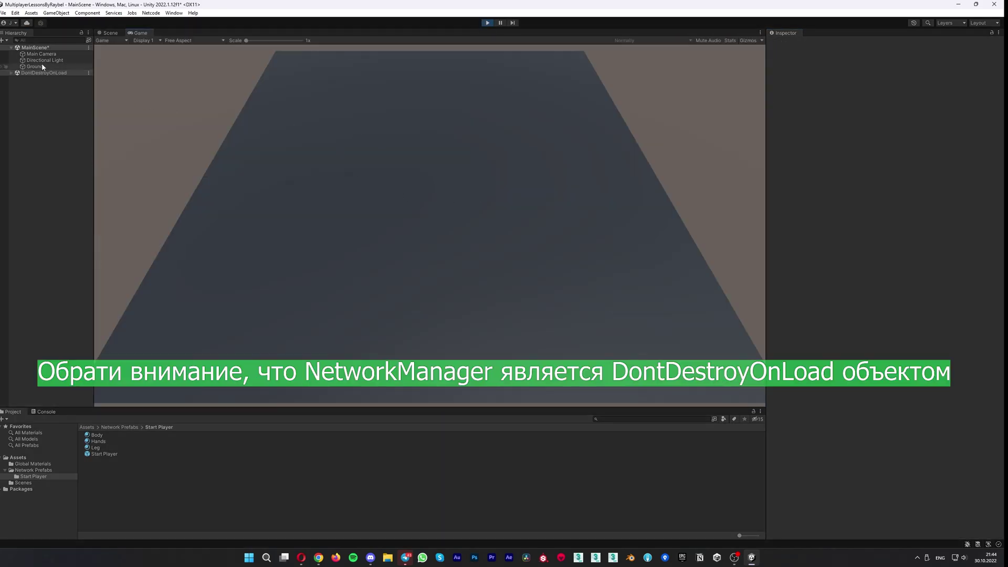
Select NetworkManager under DontDestroyOnLoad and start a host, spawning Start Player(Clone)
{"action": "left_click", "coordinate": [11, 73]}
{"action": "left_click", "coordinate": [25, 79]}
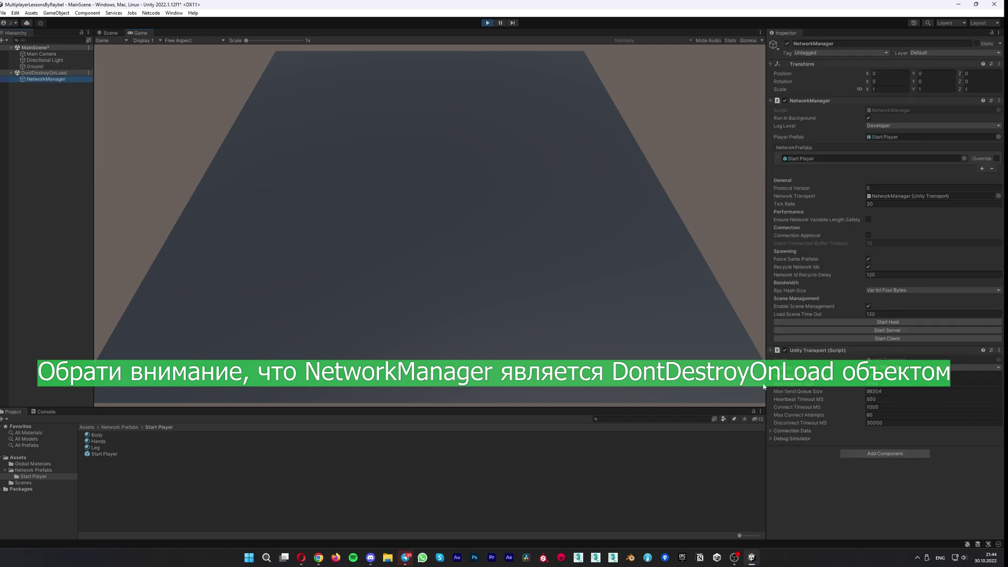
{"action": "left_click", "coordinate": [900, 322]}
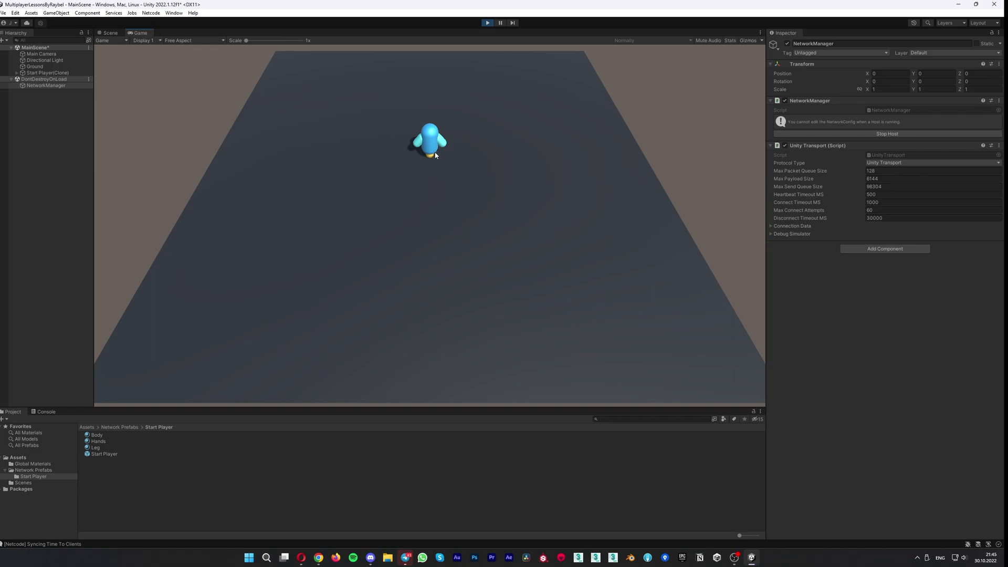
Stop the host, then start and stop a dedicated server
{"action": "left_click", "coordinate": [892, 135]}
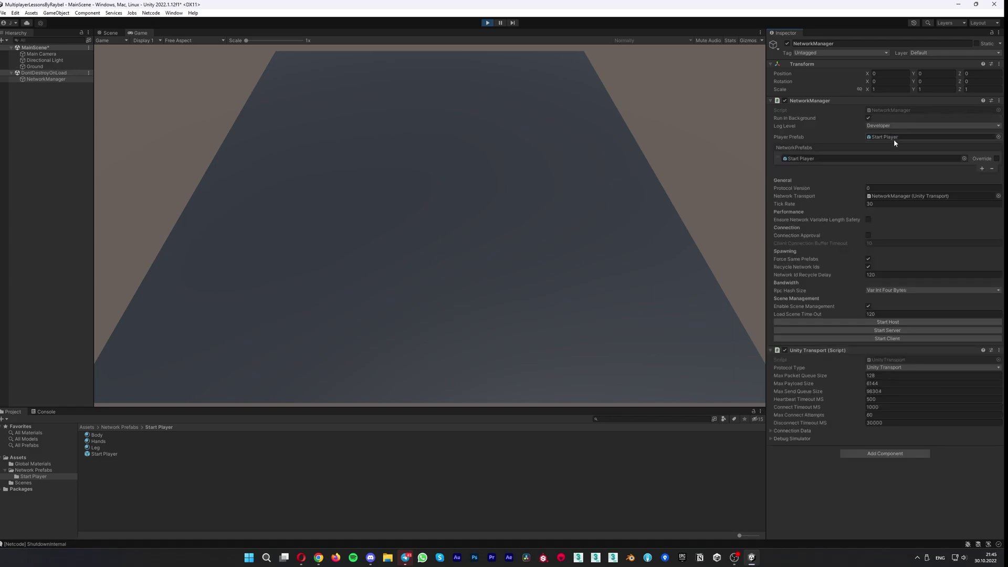
{"action": "left_click", "coordinate": [887, 330]}
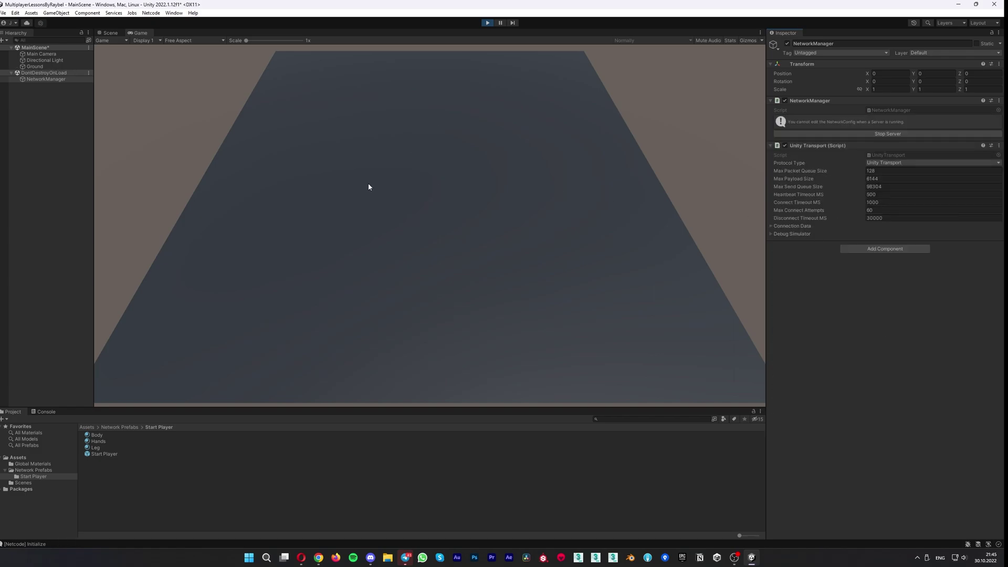
{"action": "left_click", "coordinate": [883, 135]}
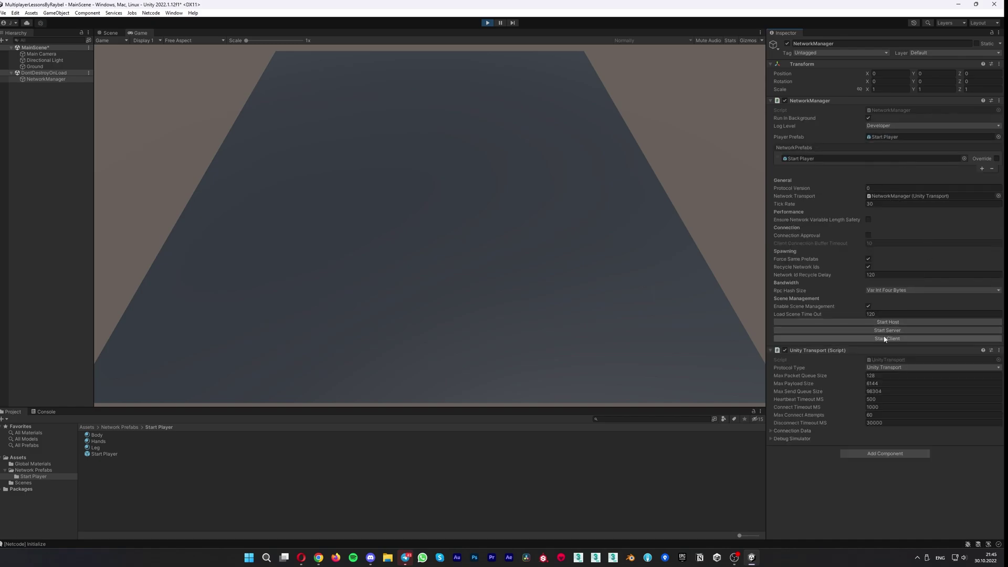
Start a client, review the StartClient Netcode messages in the Console, then stop the client
{"action": "left_click", "coordinate": [885, 340]}
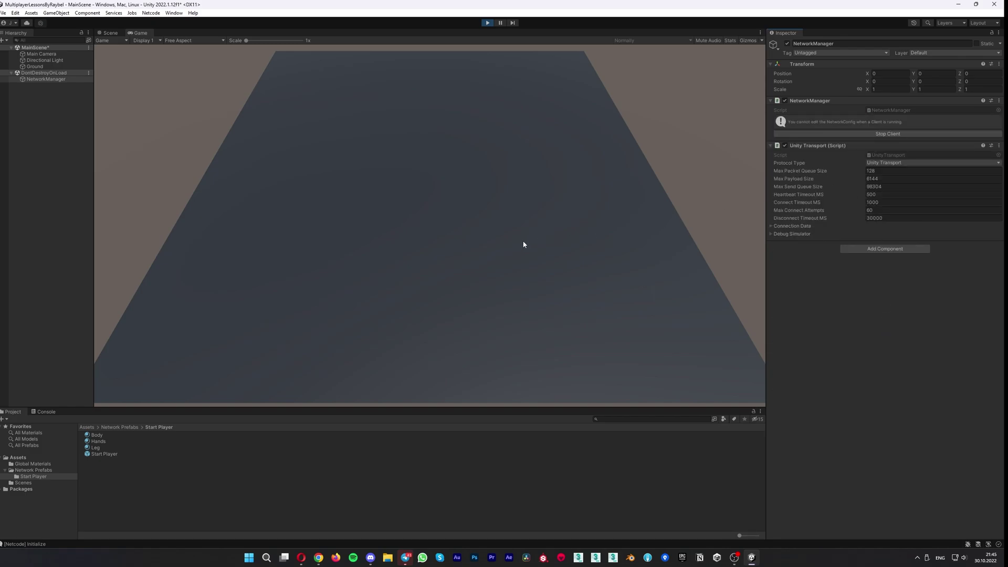
{"action": "left_click", "coordinate": [46, 413]}
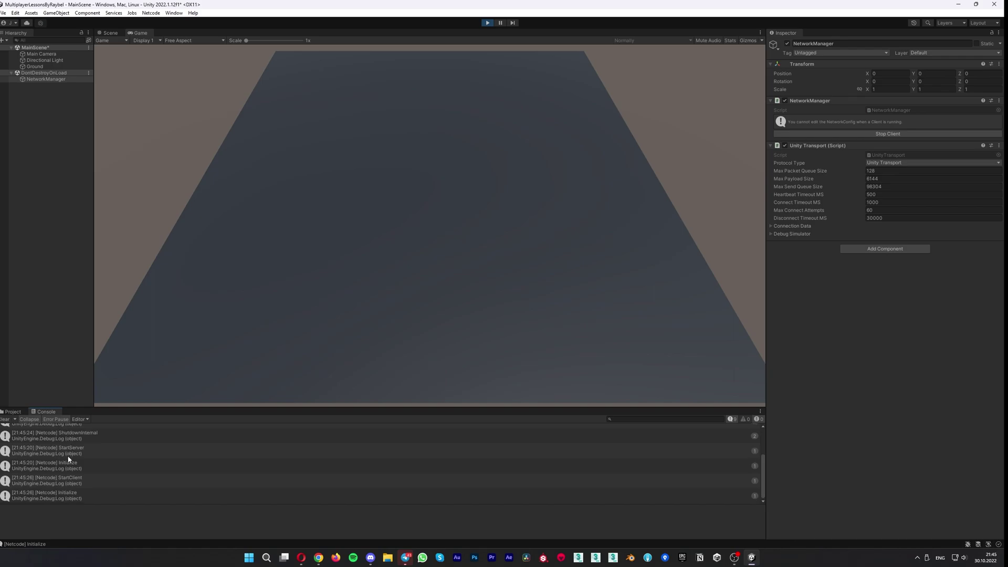
{"action": "scroll", "coordinate": [71, 471], "scroll_direction": "down", "scroll_amount": 3}
{"action": "scroll", "coordinate": [110, 474], "scroll_direction": "up", "scroll_amount": 3}
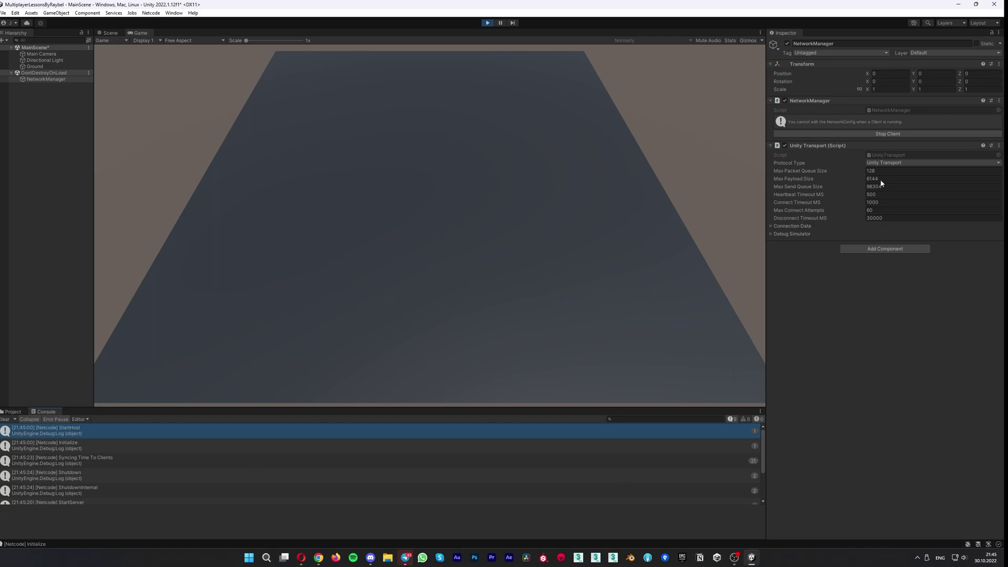
{"action": "left_click", "coordinate": [872, 134]}
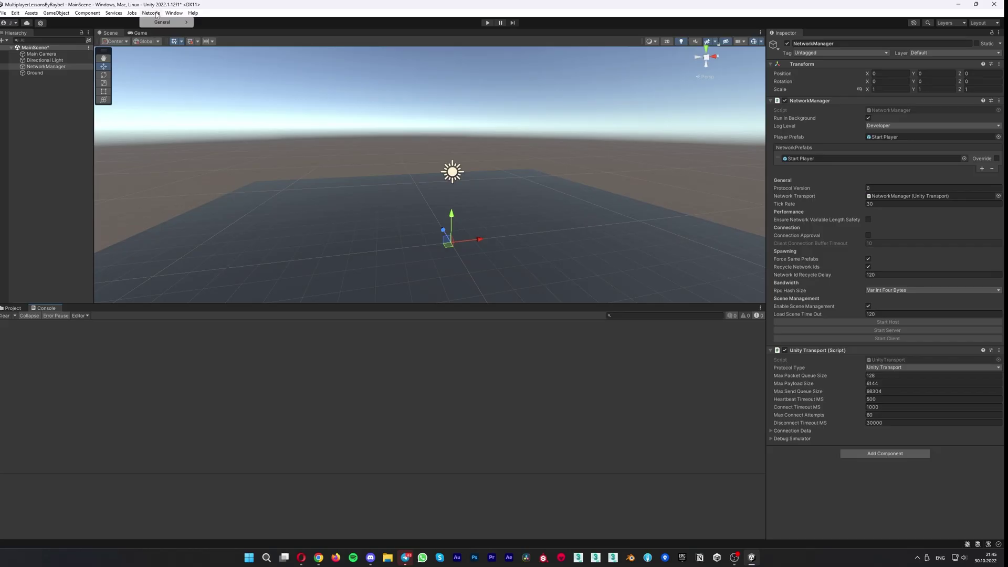
{"action": "left_click", "coordinate": [174, 13]}
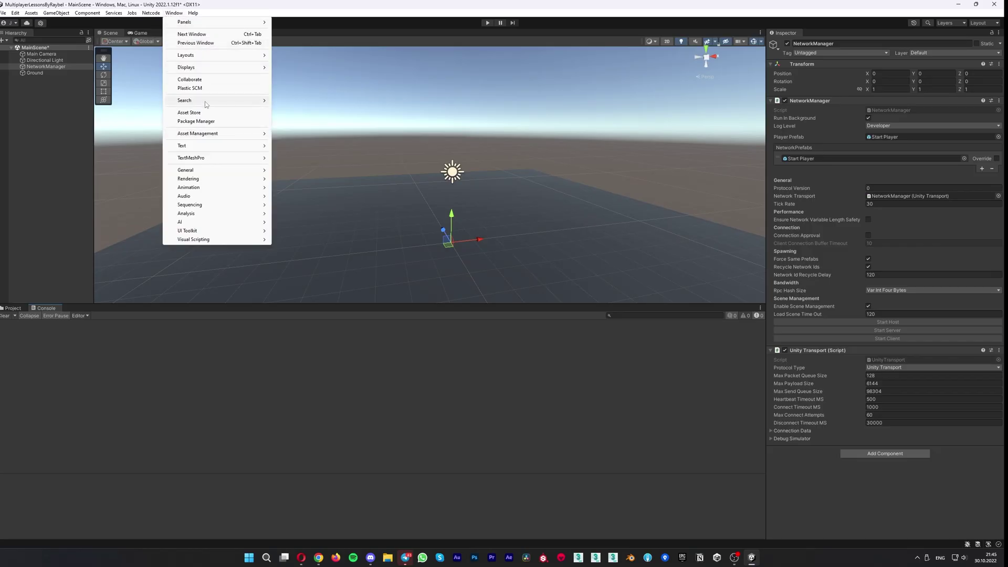
{"action": "left_click", "coordinate": [196, 121]}
{"action": "scroll", "coordinate": [379, 436], "scroll_direction": "down", "scroll_amount": 3}
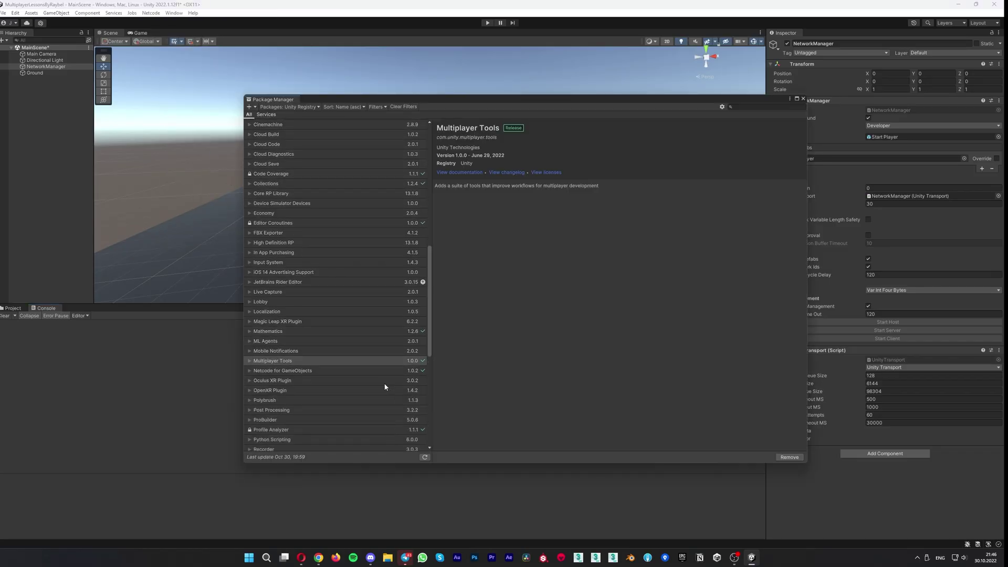
{"action": "left_click", "coordinate": [378, 370]}
{"action": "left_click", "coordinate": [380, 361]}
{"action": "left_click", "coordinate": [378, 371]}
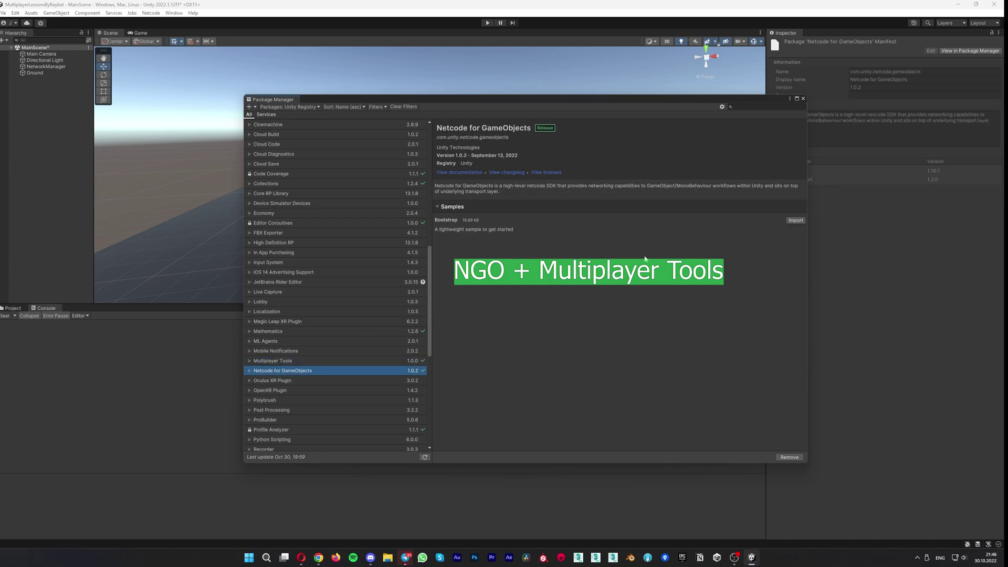
{"action": "left_click", "coordinate": [803, 98]}
{"action": "left_click", "coordinate": [35, 67]}
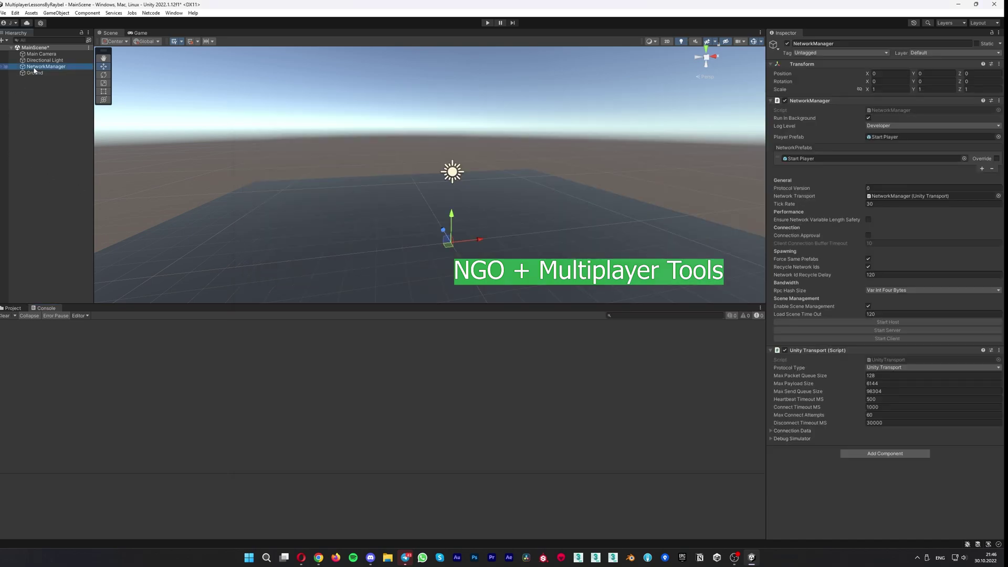
{"action": "mouse_move", "coordinate": [814, 245]}
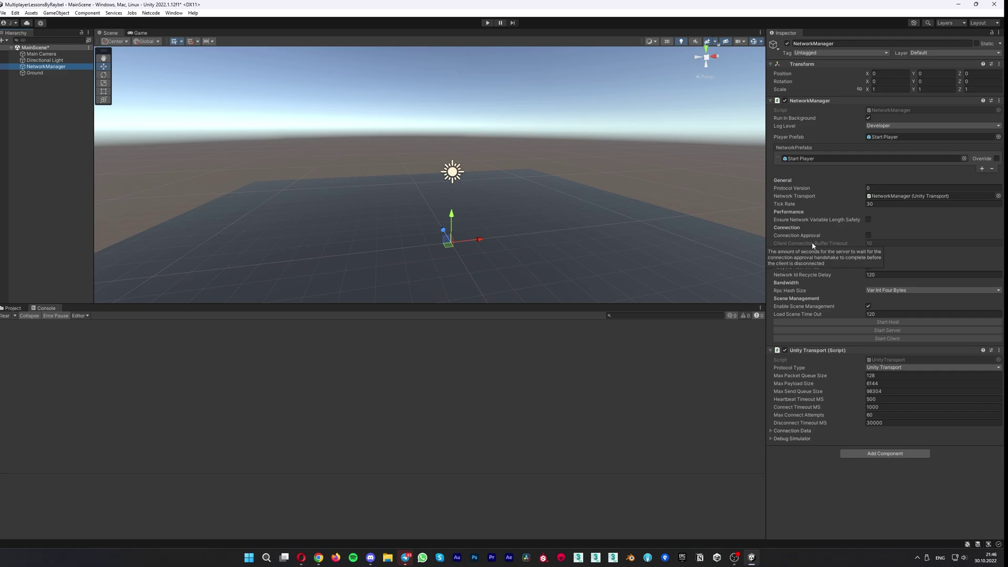
{"action": "mouse_move", "coordinate": [789, 388]}
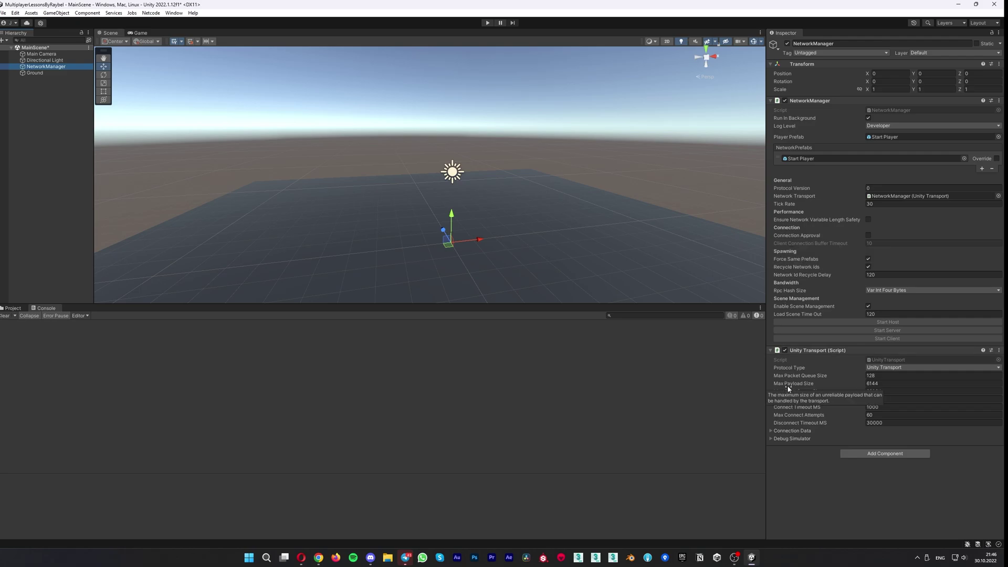
{"action": "left_click", "coordinate": [15, 309]}
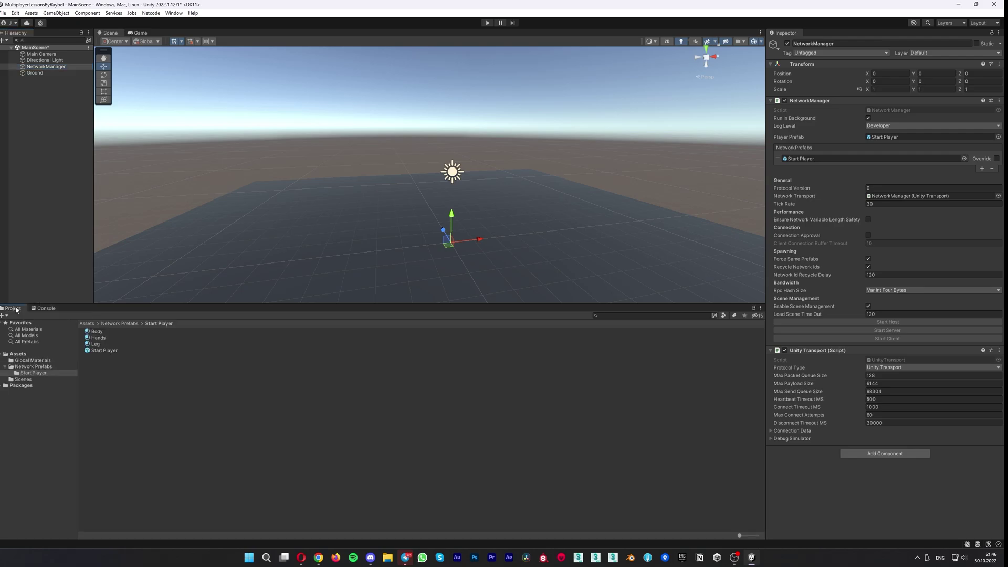
{"action": "left_click", "coordinate": [104, 350]}
{"action": "left_click_drag", "start_coordinate": [420, 306], "coordinate": [420, 362]}
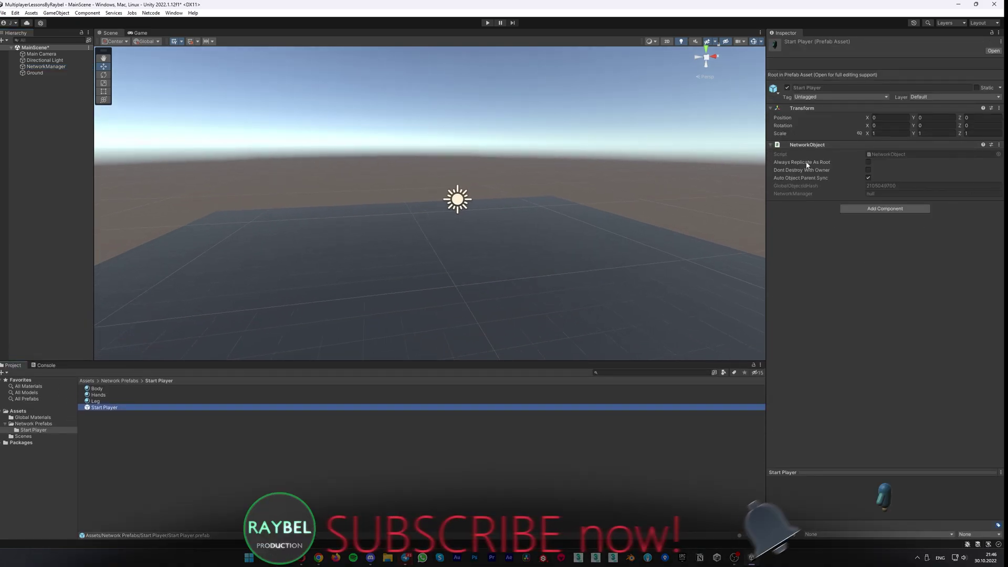
{"action": "left_click", "coordinate": [49, 67]}
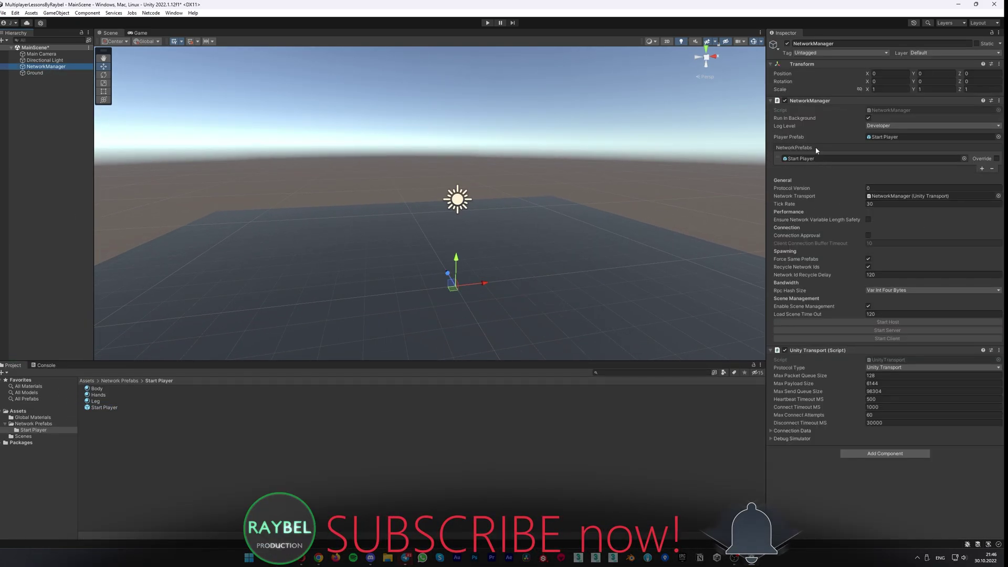